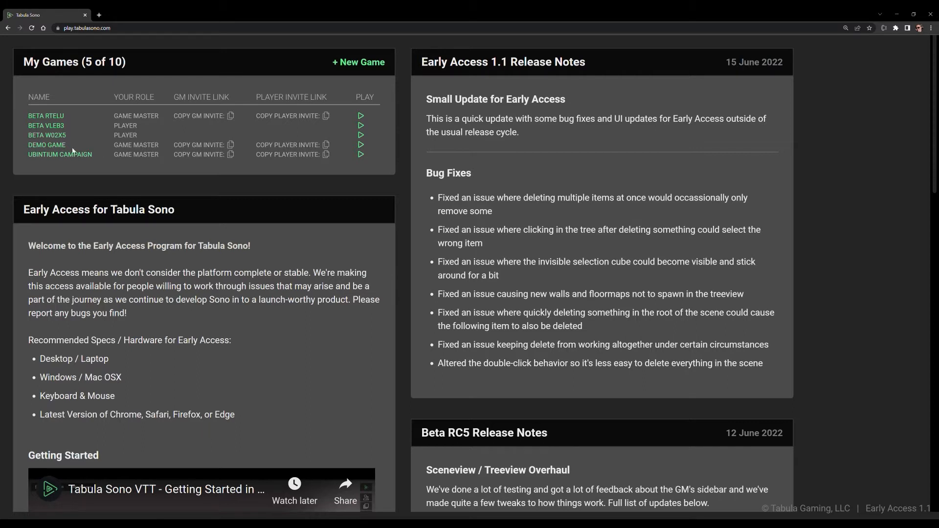
Step: Open the Demo Game and set the Default Scene's preset to Night
left_click(361, 145)
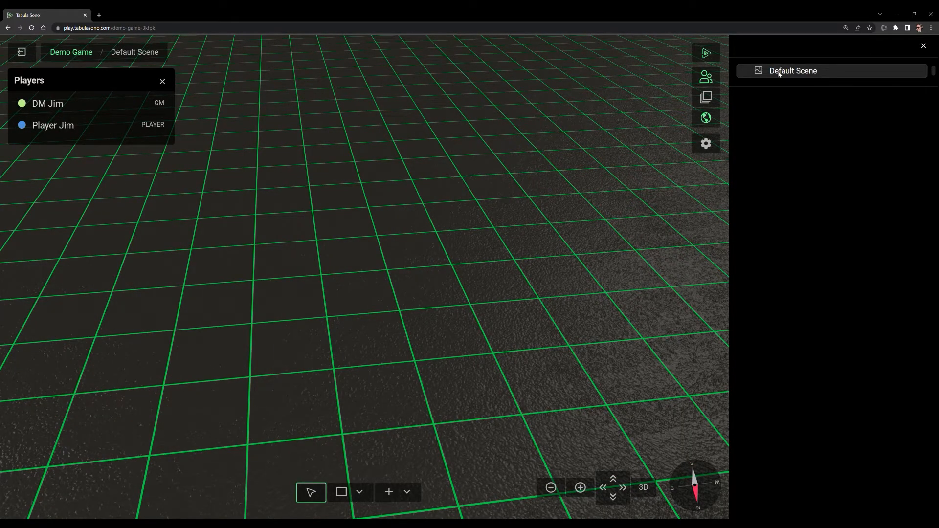
left_click(797, 73)
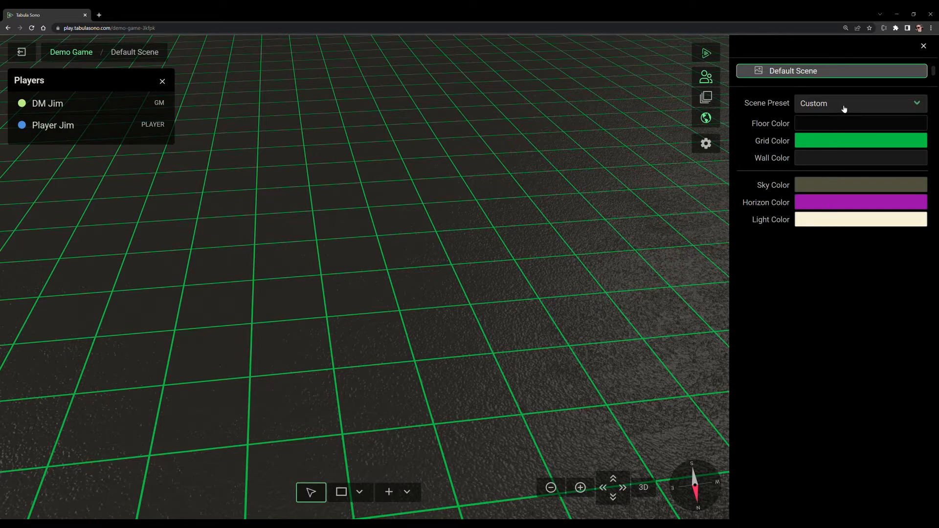
left_click(825, 123)
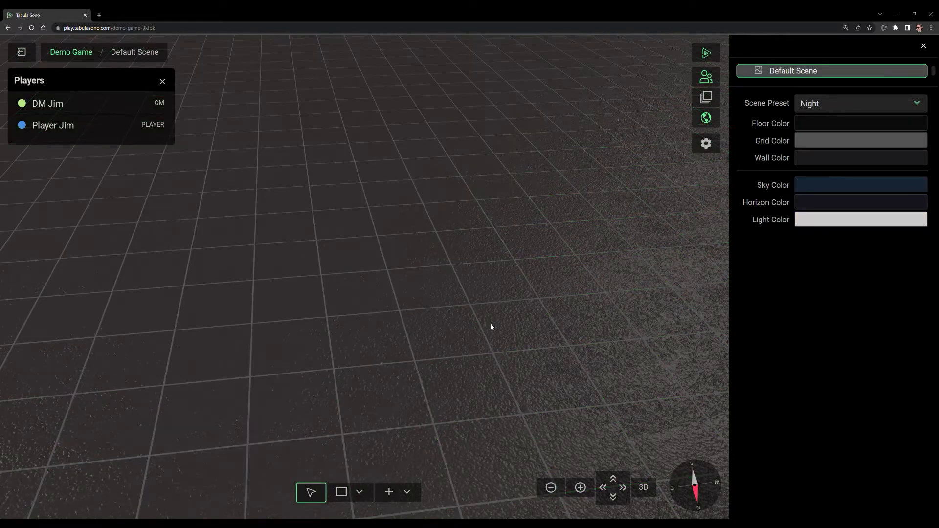
left_click_drag(464, 260, 451, 189)
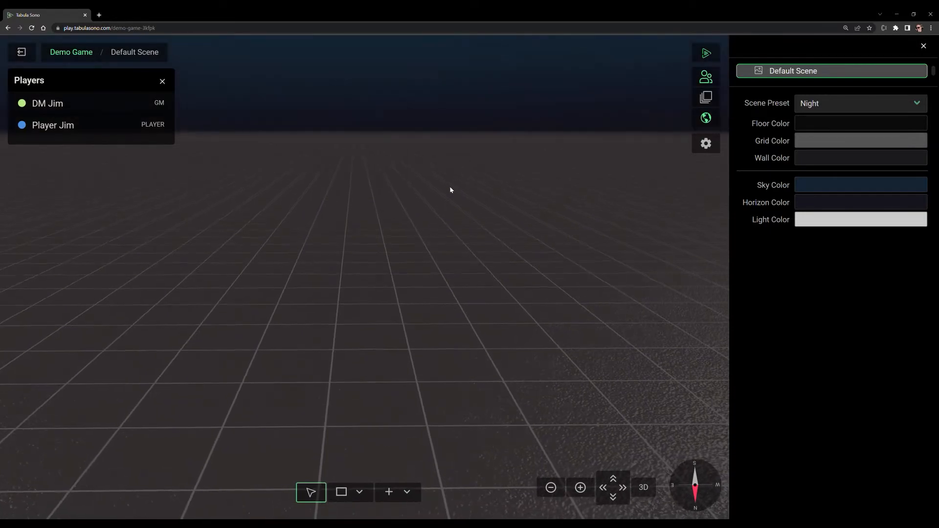
Step: Try the Day, Dungeon and Hellfire presets on the Default Scene
left_click(846, 131)
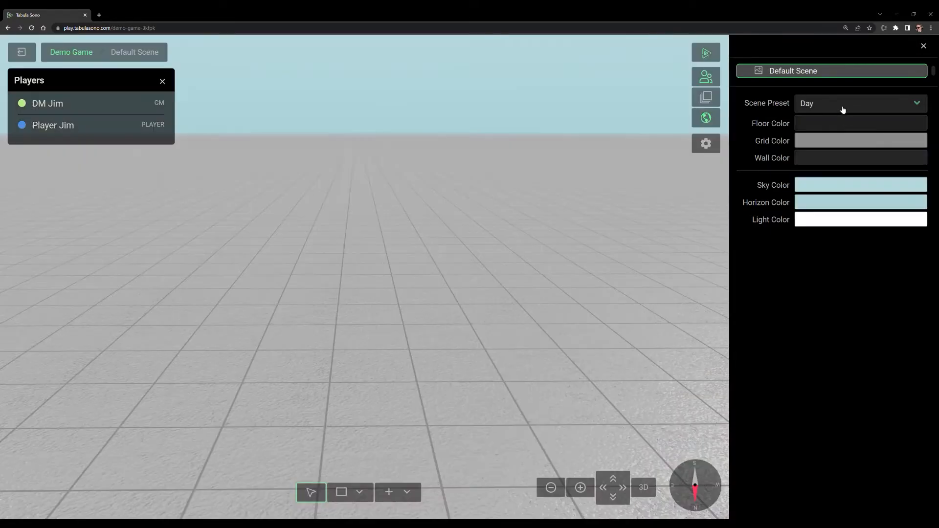
left_click(830, 139)
left_click(831, 107)
left_click(827, 147)
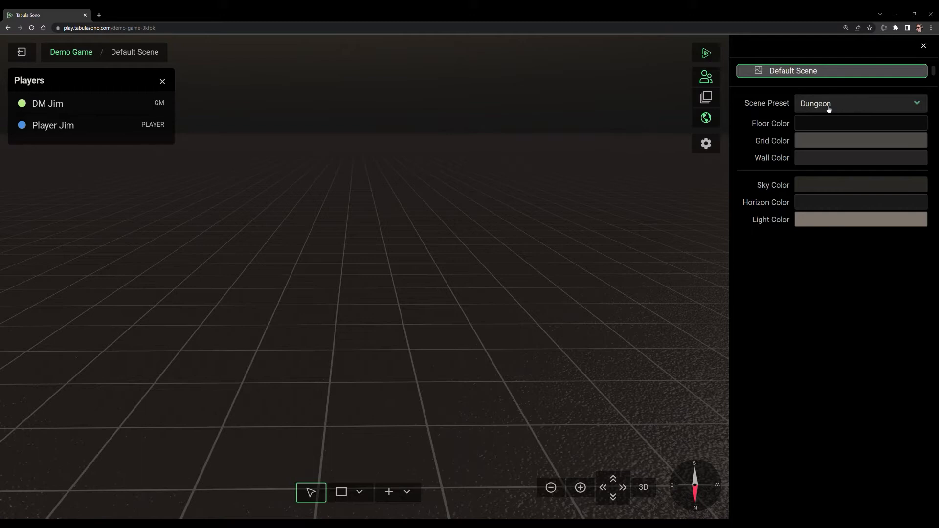
left_click(828, 108)
left_click(839, 158)
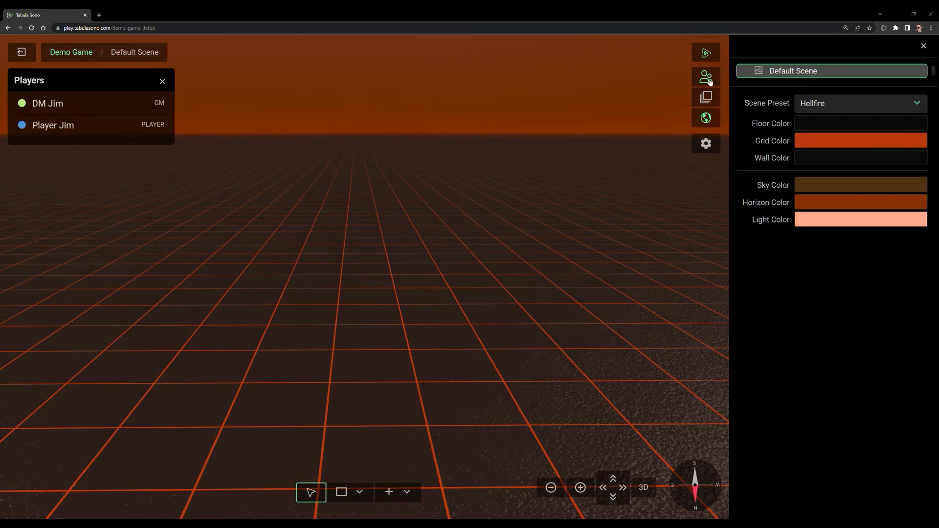
Step: Hide and show again the scene editing sidebar and the Players window
left_click(706, 118)
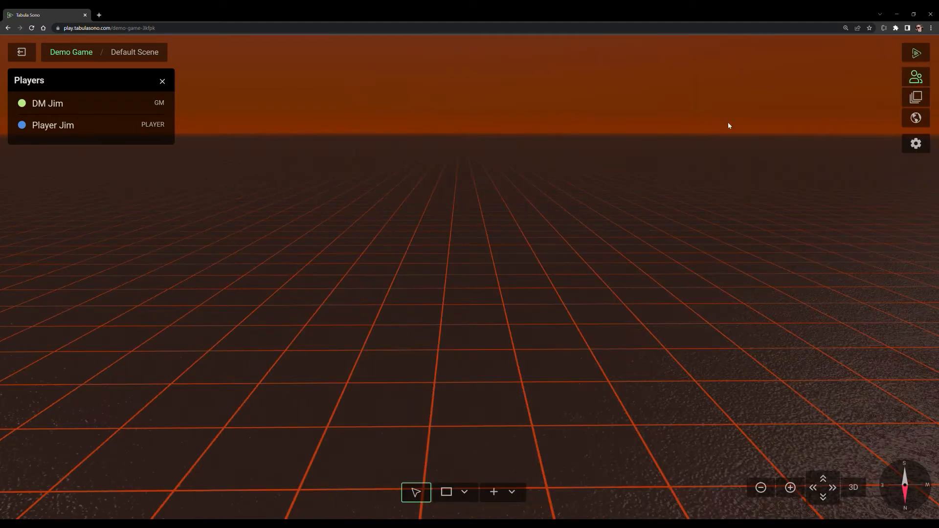
left_click(913, 123)
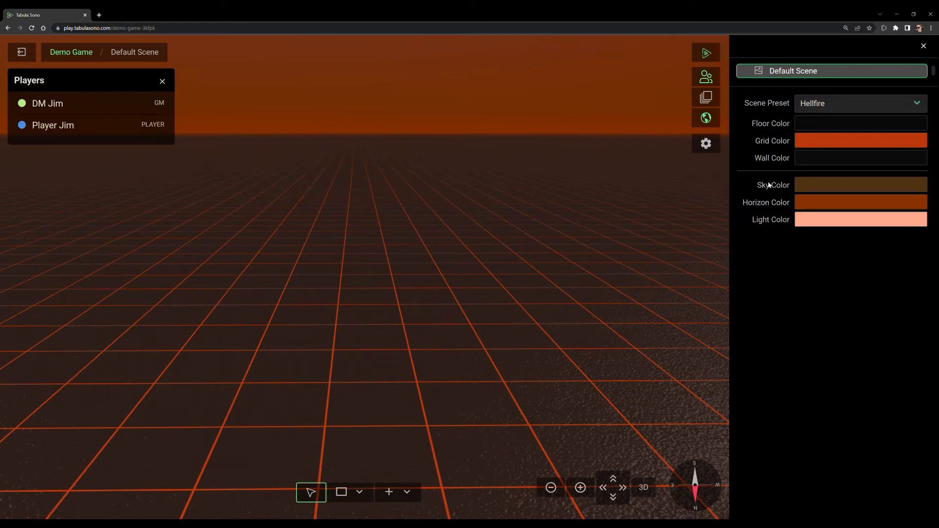
left_click(712, 81)
left_click(712, 81)
Step: Move the Players window out over the middle of the grid and return it to its original corner
left_click_drag(86, 84, 379, 165)
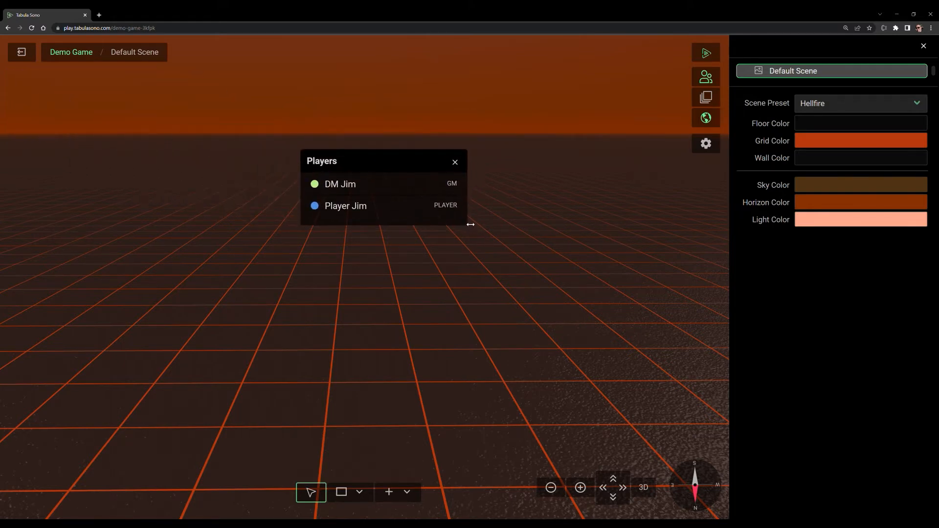
mouse_move(470, 221)
left_mouse_down()
mouse_move(503, 220)
mouse_move(468, 219)
left_mouse_up()
left_click_drag(374, 160, 104, 77)
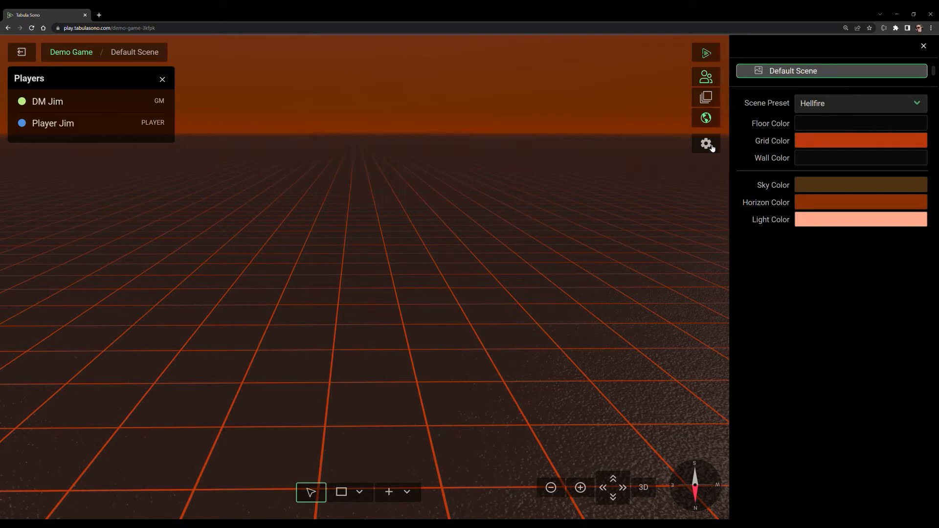
Step: Set the Default Scene's preset back to Night
left_click(828, 107)
left_click(825, 117)
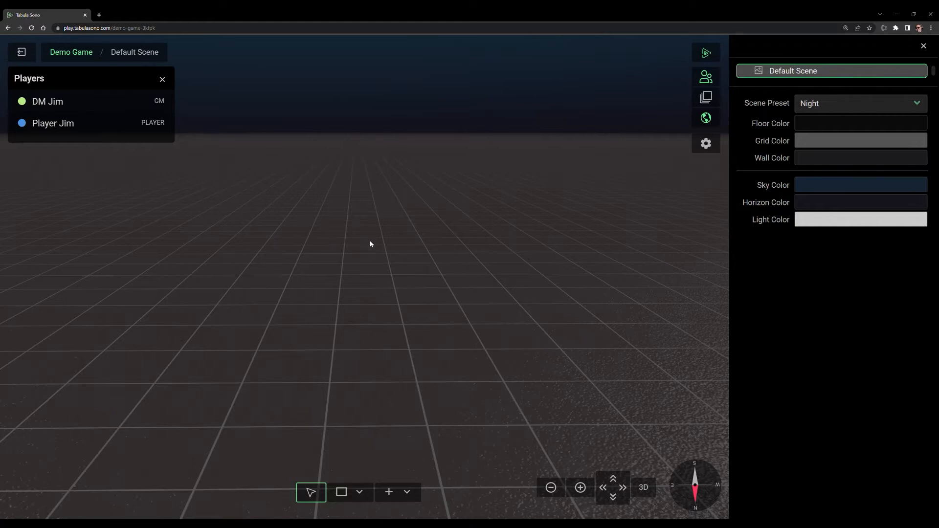
Step: Examine the scene by orbiting, panning and zooming the camera directly over the grid
left_click_drag(370, 240, 387, 389)
scroll(419, 377, "up", 6)
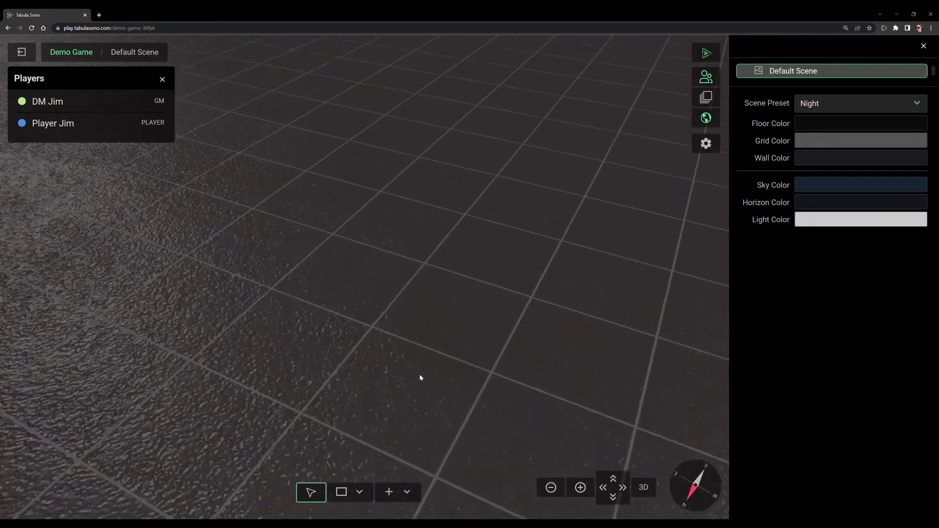
scroll(427, 375, "down", 5)
scroll(427, 372, "down", 3)
scroll(412, 315, "down", 3)
scroll(413, 327, "down", 3)
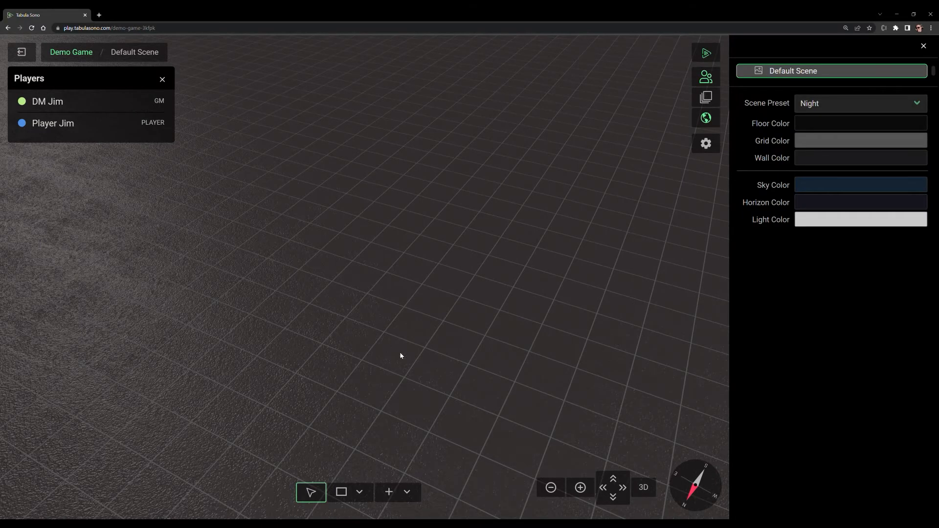
left_click_drag(400, 354, 439, 260)
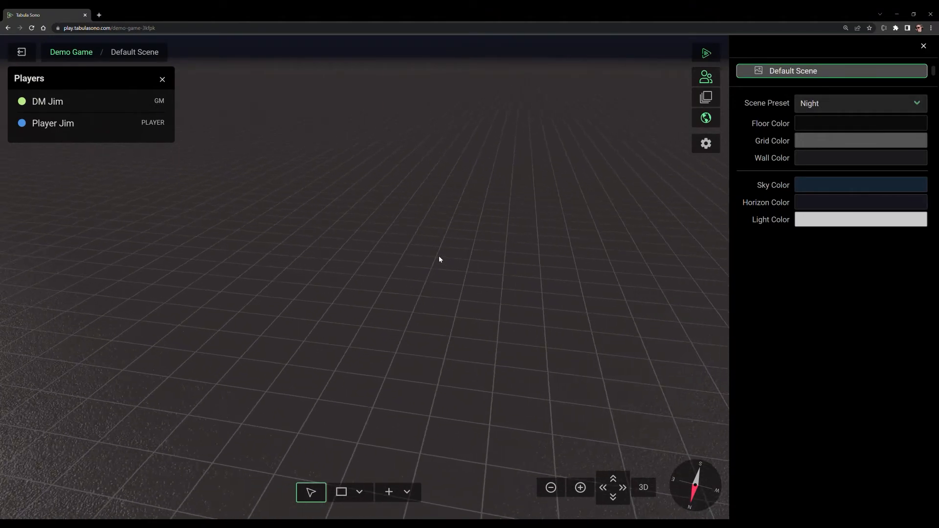
left_click_drag(438, 257, 430, 334)
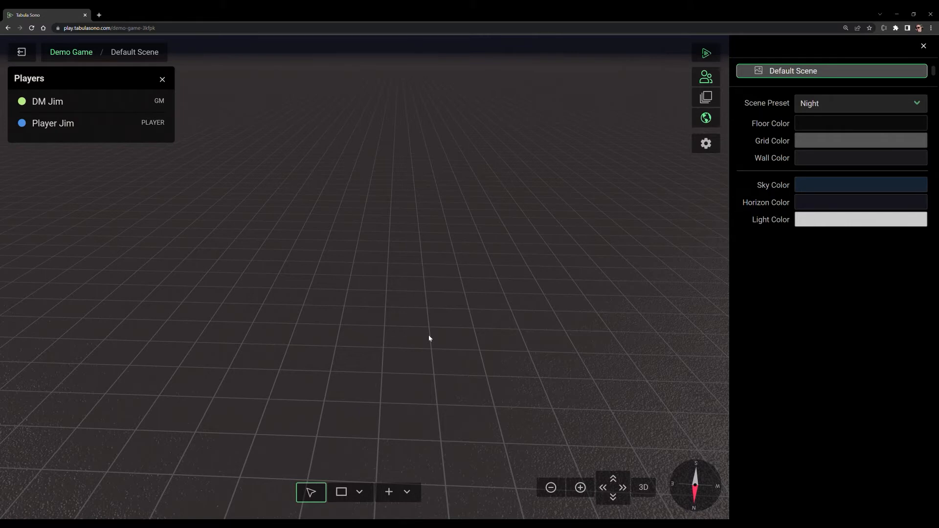
Step: Move the camera forward, back and to both sides, and zoom in and out with the on-screen camera controls
left_click(614, 480)
left_click(615, 499)
left_click(605, 491)
left_click(624, 492)
left_click(580, 489)
left_click(556, 496)
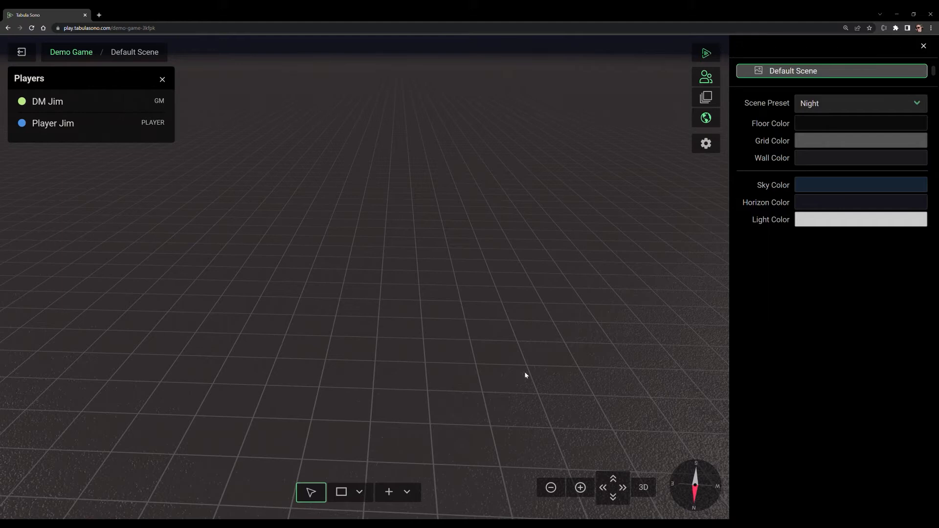
Step: Draw a square room about 3 by 3 grid squares on the floor and return to the selection tool
left_click(407, 353)
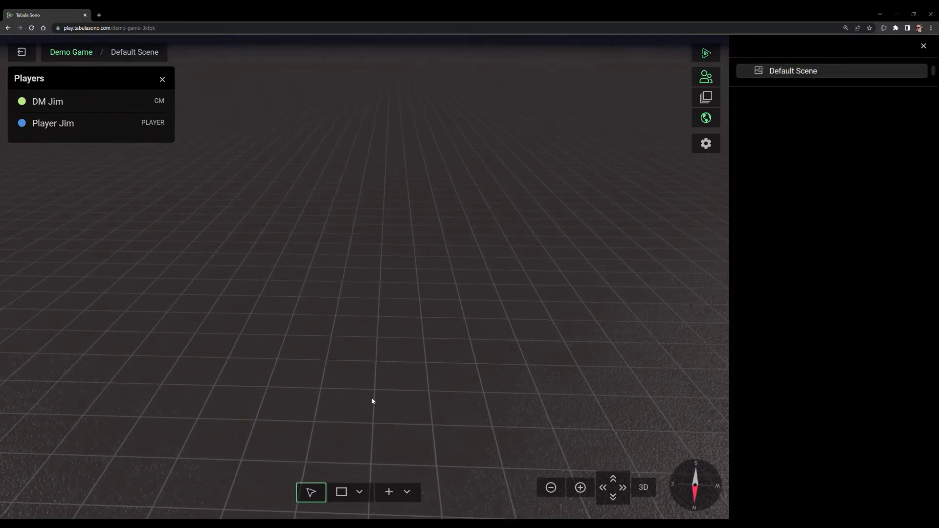
left_click_drag(362, 258, 381, 362)
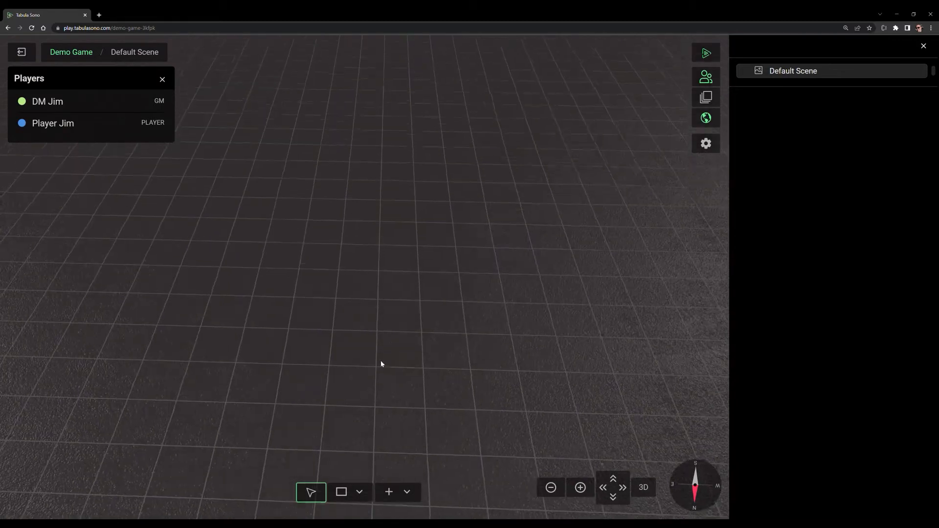
left_click(346, 493)
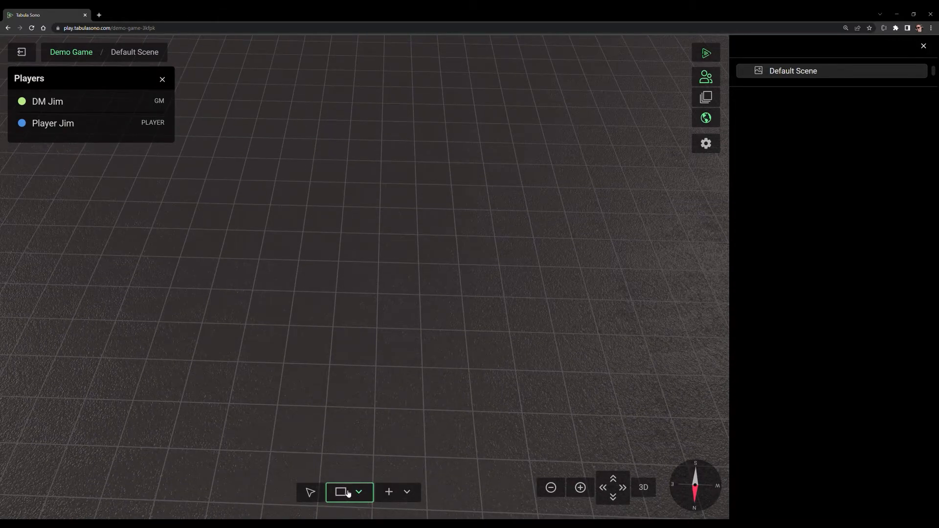
left_click_drag(356, 293, 423, 323)
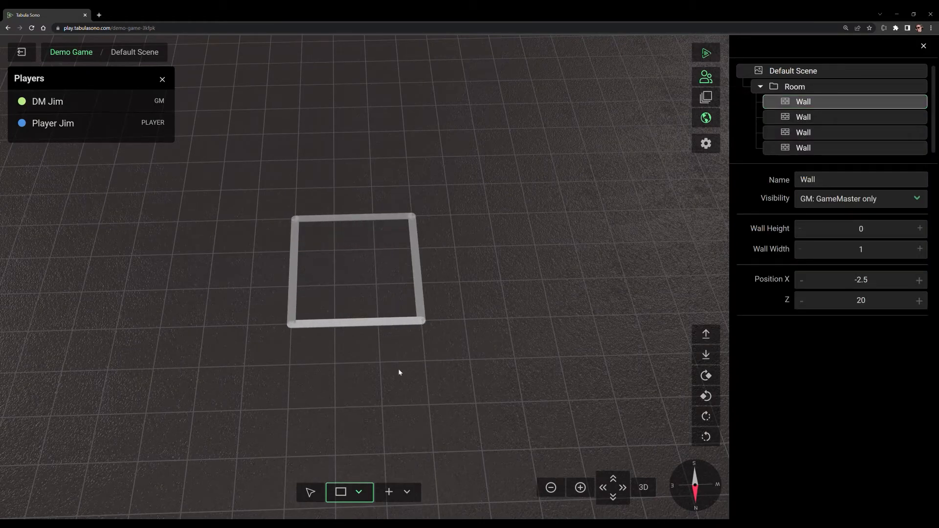
left_click(311, 492)
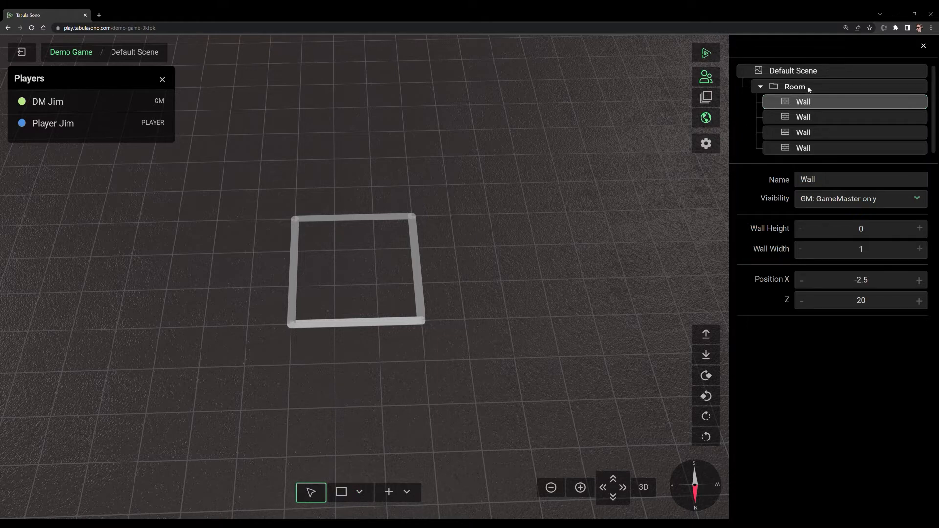
Step: Select the room's walls one at a time in the scene tree and directly in the scene
left_click(815, 122)
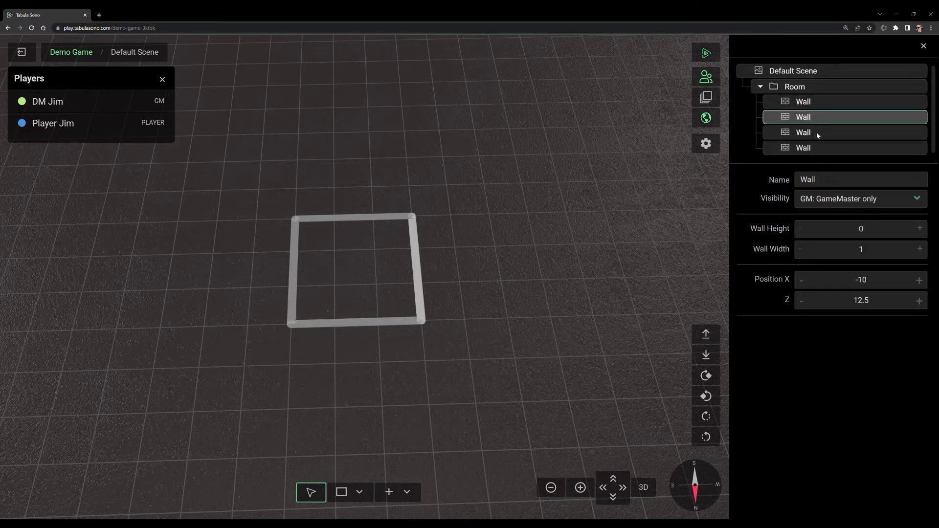
left_click(816, 133)
left_click(817, 148)
left_click(416, 266)
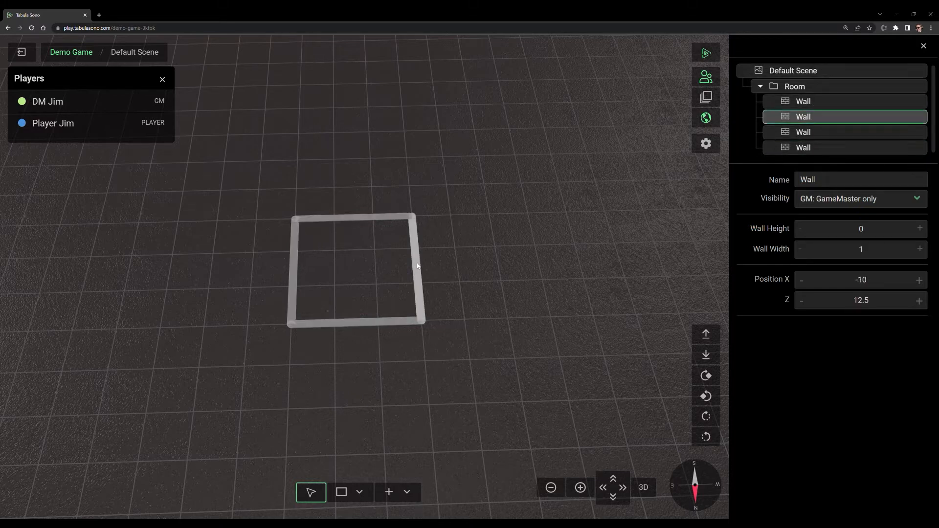
Step: Select all four walls of the room together by picking each one in the scene
left_click(293, 264)
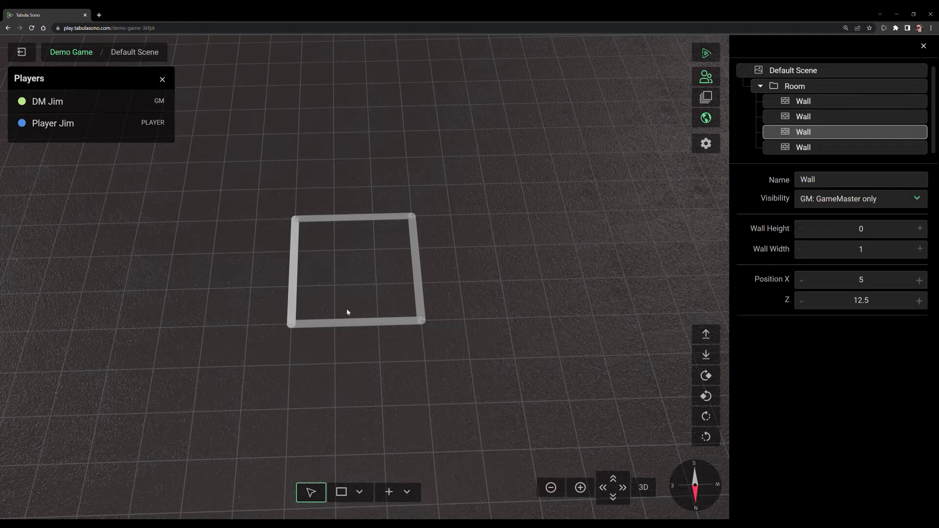
left_click(342, 324, "shift")
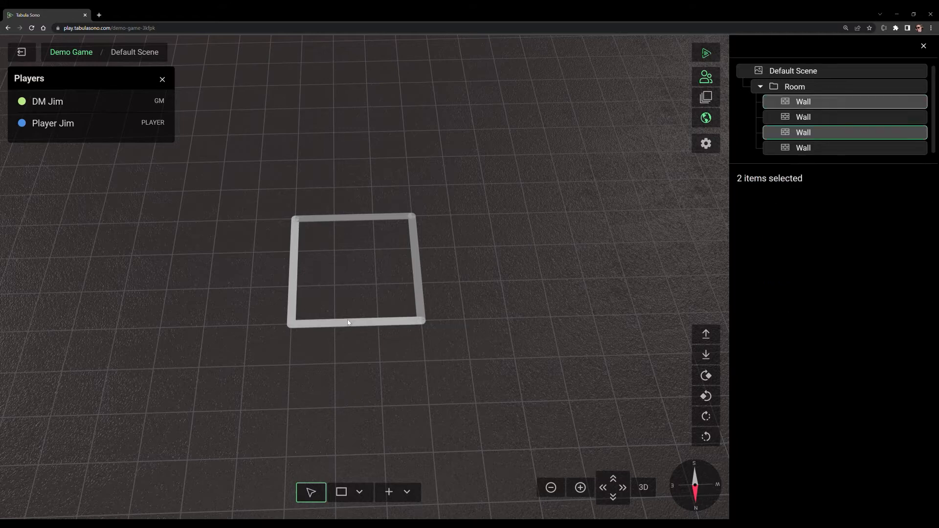
left_click(421, 269, "shift")
left_click(388, 218, "shift")
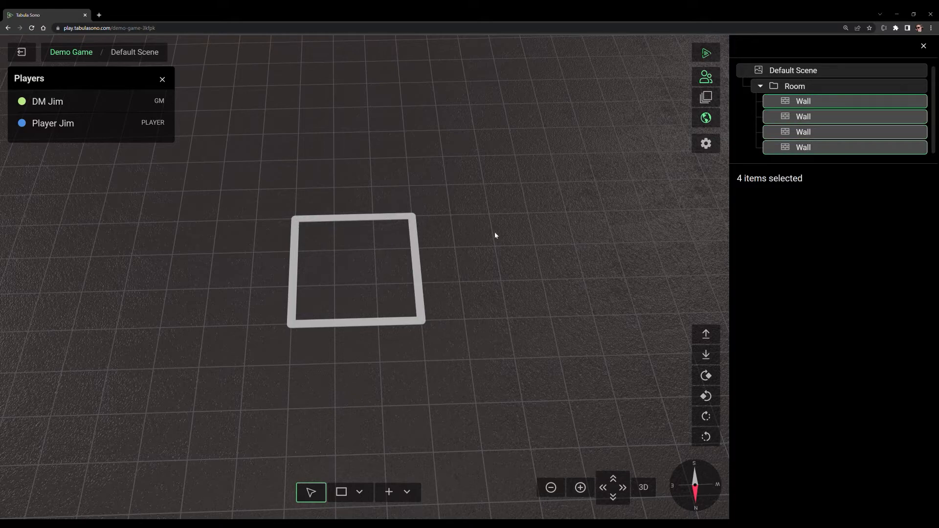
Step: Clear the selection and multi-select the room's four Wall entries in the scene tree
left_click(541, 219)
left_click(811, 103)
left_click(815, 118, "shift")
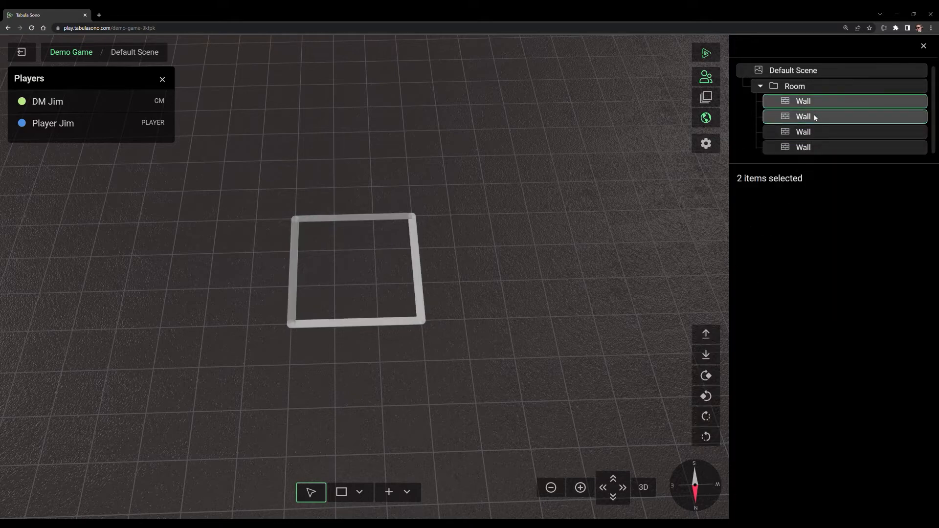
left_click(811, 133, "shift")
left_click(809, 148, "shift")
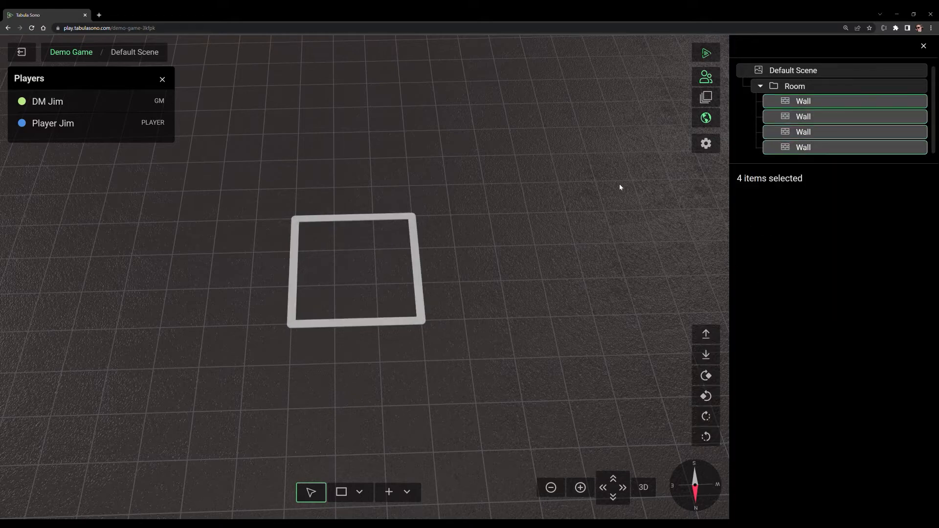
Step: Clear the selection and select the whole room from one of its walls
left_click(400, 276)
left_click(416, 269)
left_click_drag(380, 351, 382, 362)
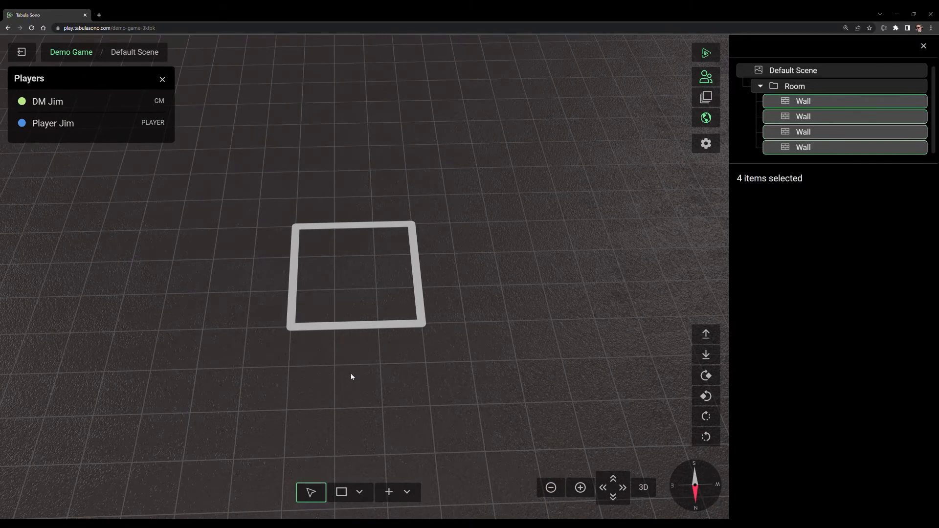
Step: Box-select the room's four walls and raise their height above the floor
left_click(267, 275)
left_click_drag(263, 204, 472, 354)
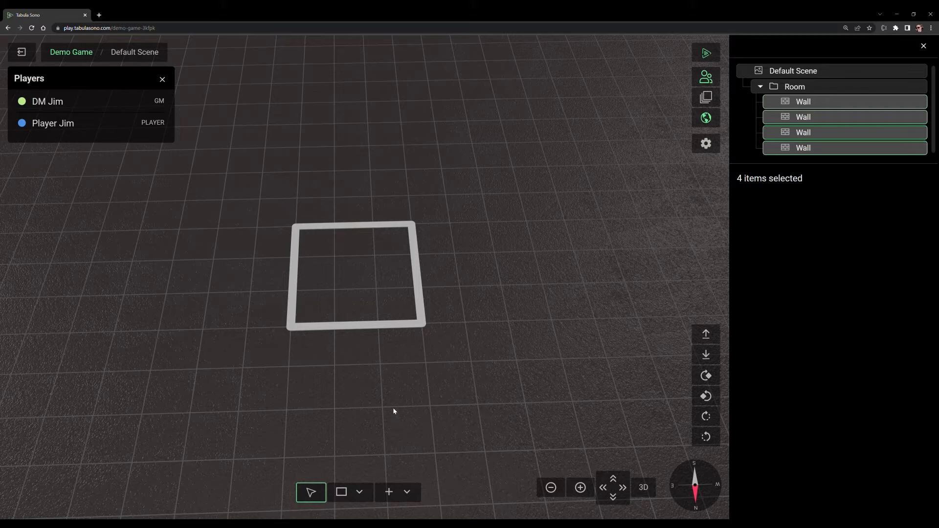
left_click(710, 336)
left_click(713, 356)
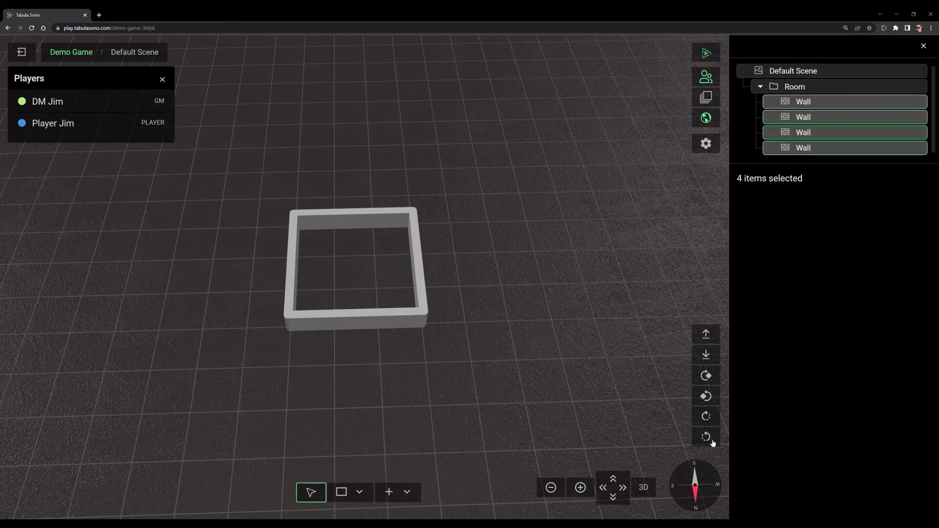
Step: Rotate the four selected walls in both directions and bring the room back square with the grid
left_click(712, 381)
left_click(712, 382)
left_click(711, 381)
left_click(710, 399)
left_click(707, 417)
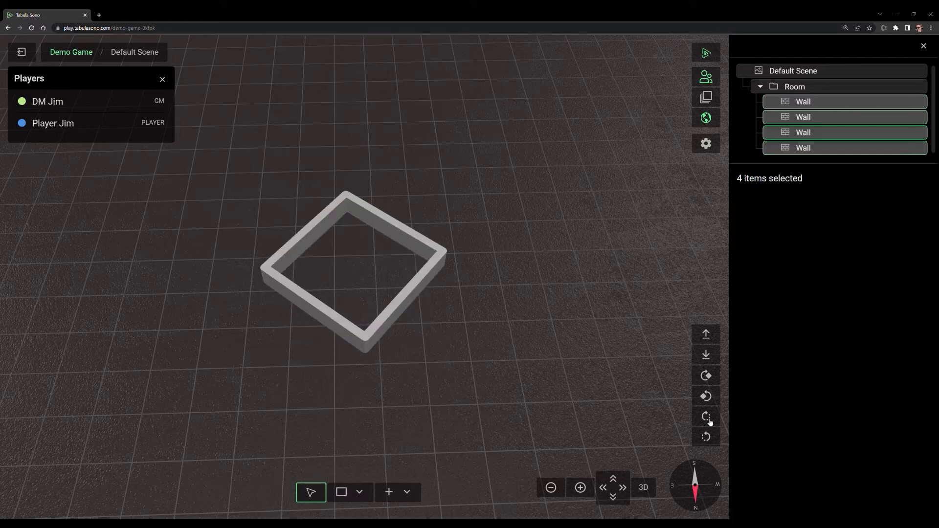
left_click(706, 416)
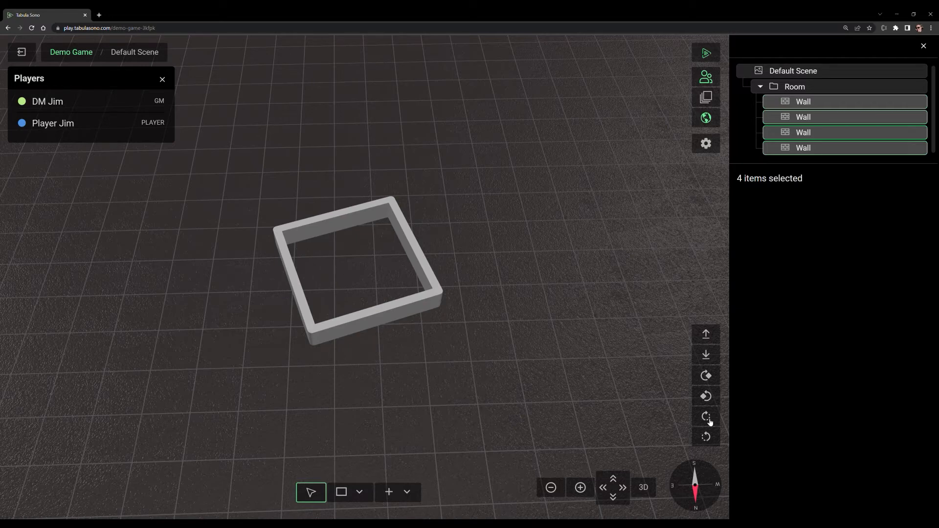
left_click(706, 417)
left_click(706, 417)
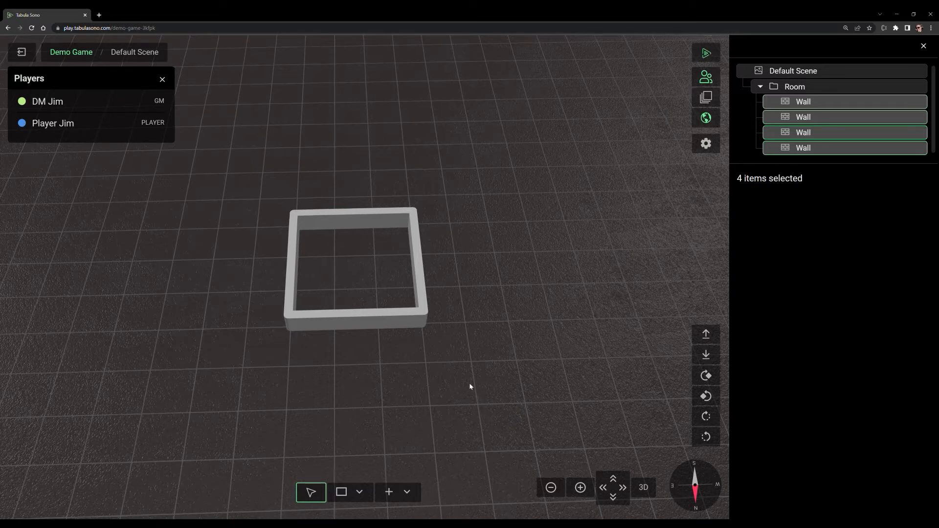
Step: Clear the wall selection, add a miniature at the top level of the scene, and delete it
left_click(404, 371)
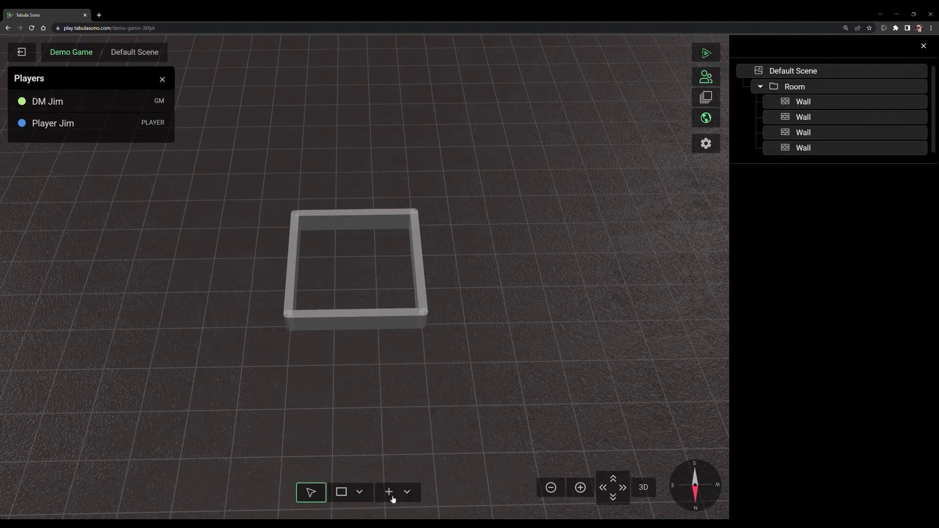
left_click(412, 494)
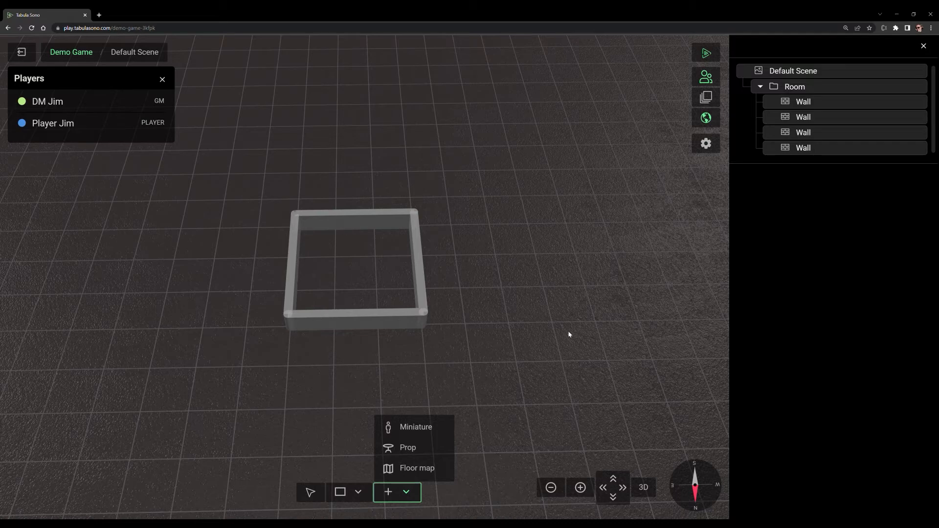
left_click(435, 427)
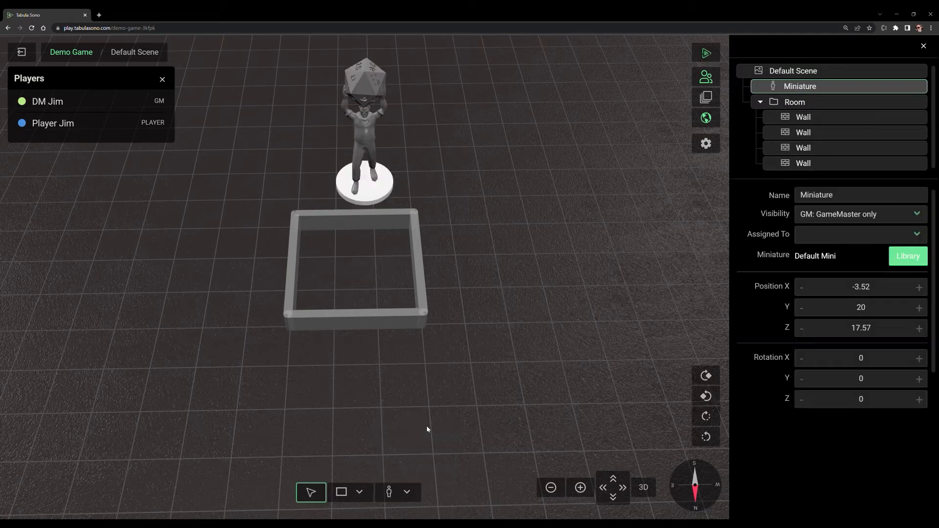
right_click(814, 90)
left_click(822, 182)
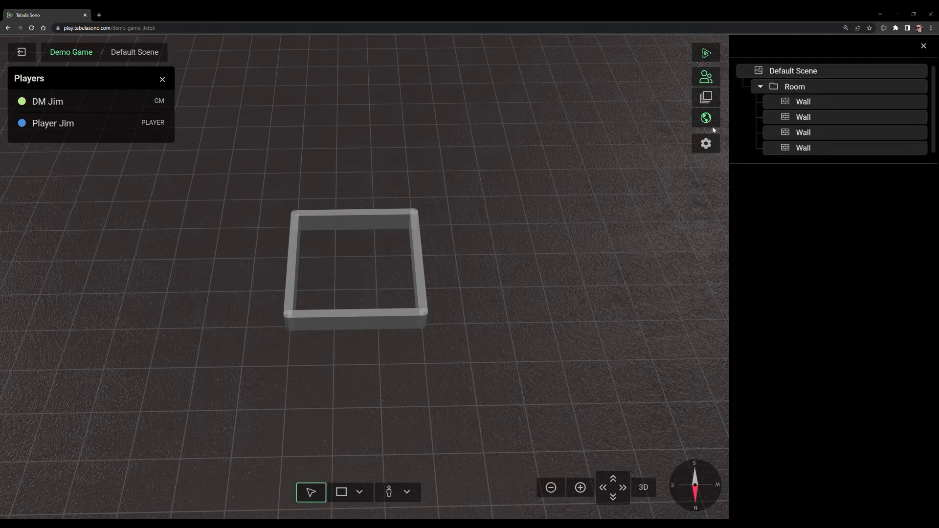
Step: With the Room folder selected, add a miniature inside it and delete that miniature
left_click(803, 90)
left_click(809, 105)
left_click(808, 91)
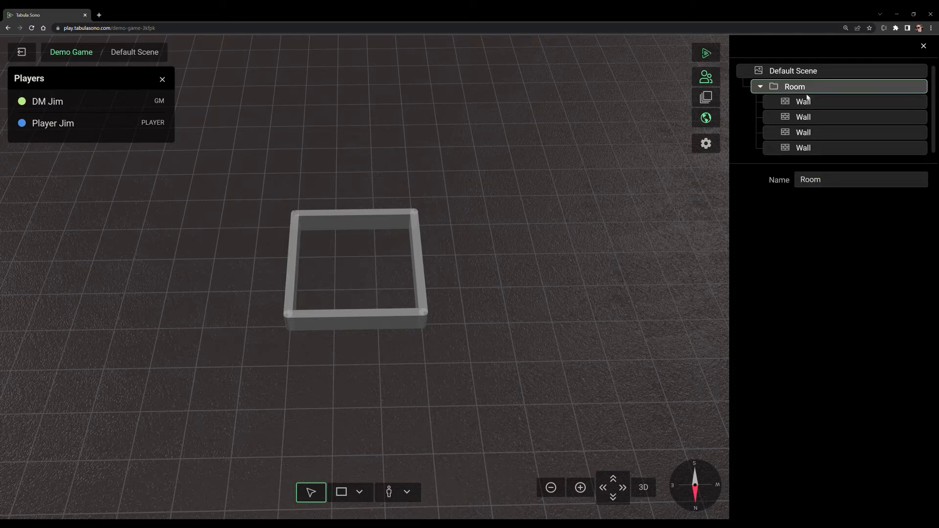
left_click(388, 493)
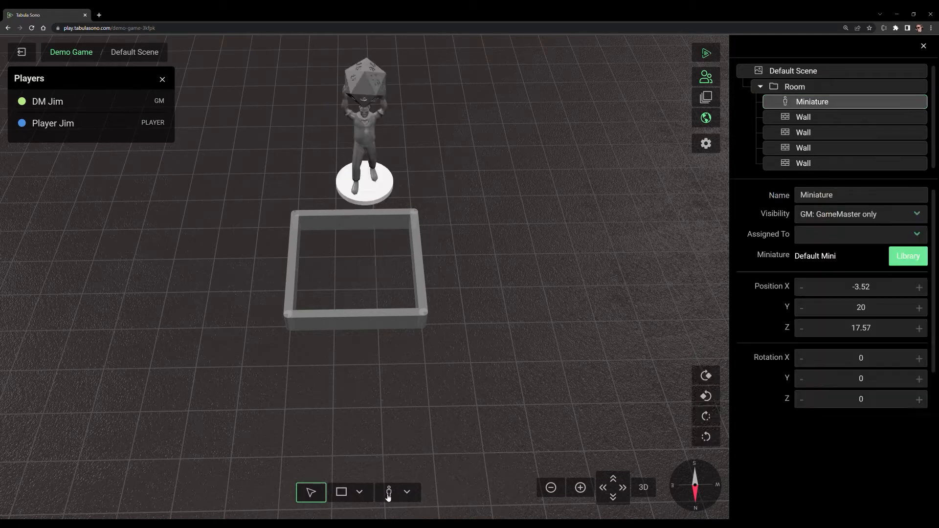
right_click(808, 102)
left_click(822, 194)
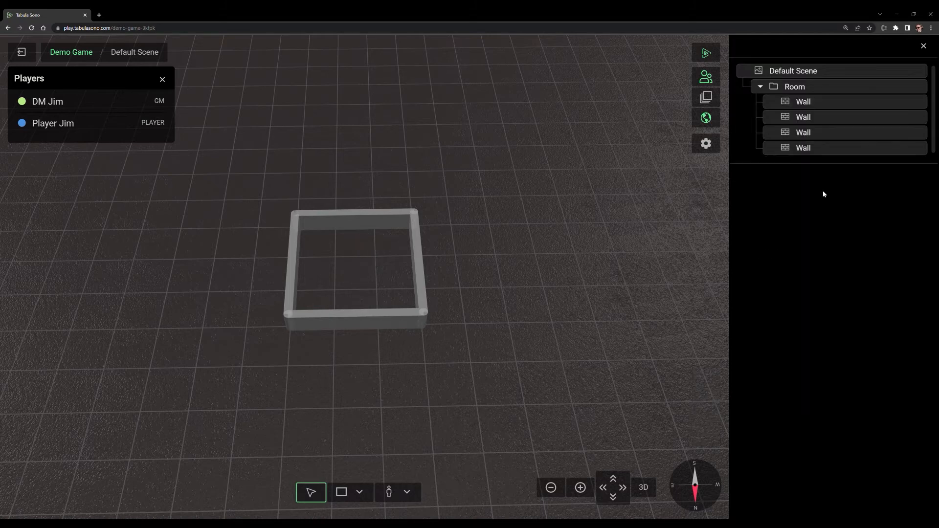
Step: Add a miniature to the scene, move its entry into the Room folder, and clear the selection
left_click(389, 493)
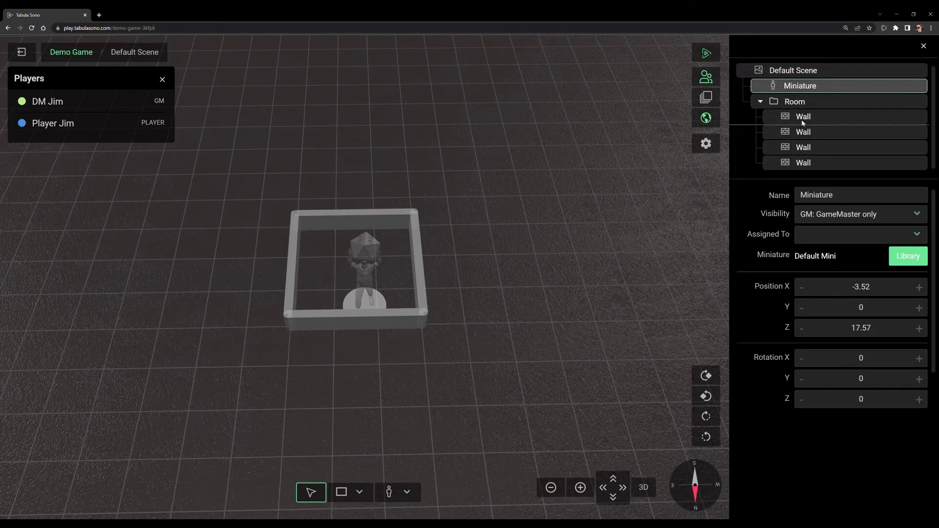
left_click_drag(802, 143, 799, 118)
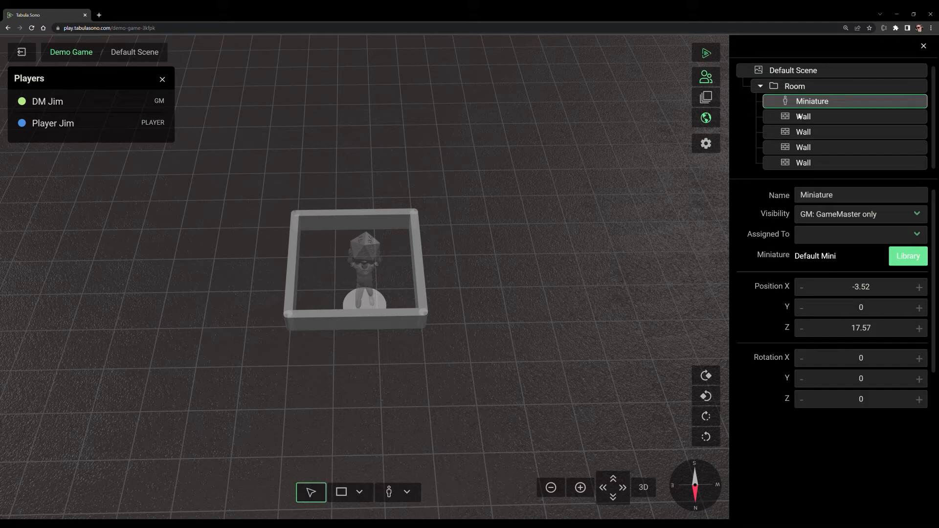
left_click(508, 265)
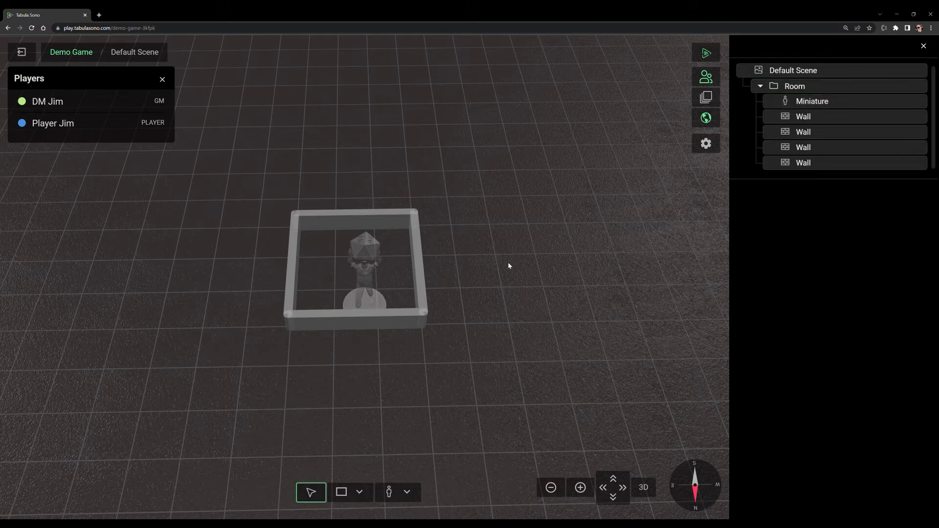
Step: Move the miniature within the room to about X -2.52, Z 12.8 and rotate it in both directions, ending at Y 156.42
left_click_drag(348, 363, 546, 344)
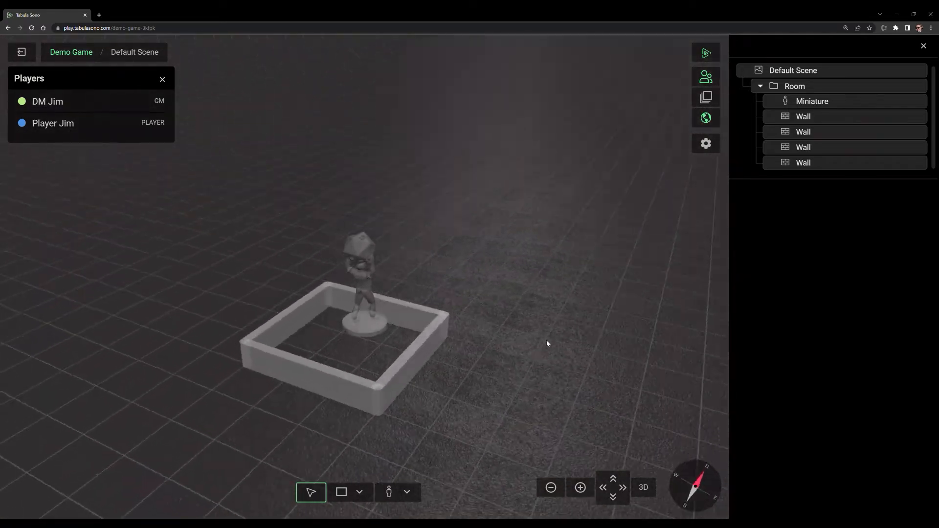
left_click_drag(368, 331, 374, 353)
left_click_drag(464, 337, 528, 365)
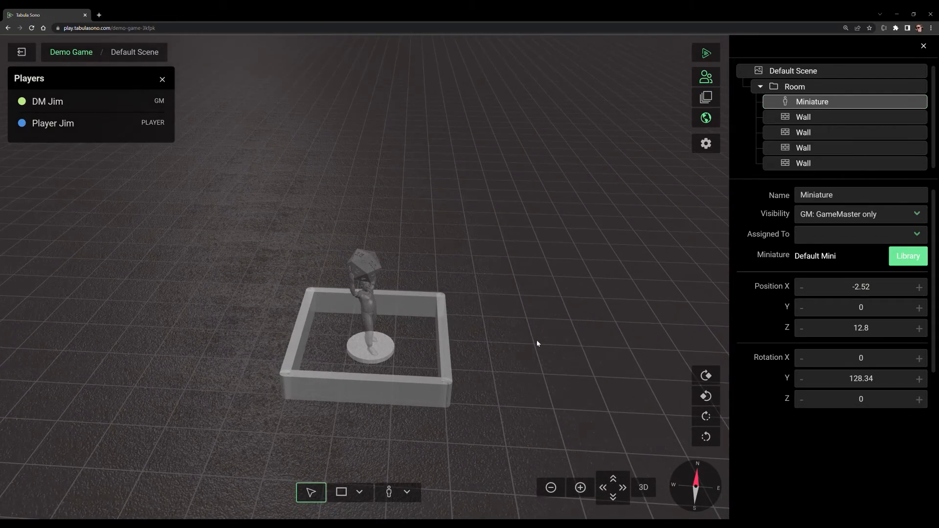
key("e")
key("q")
key("e")
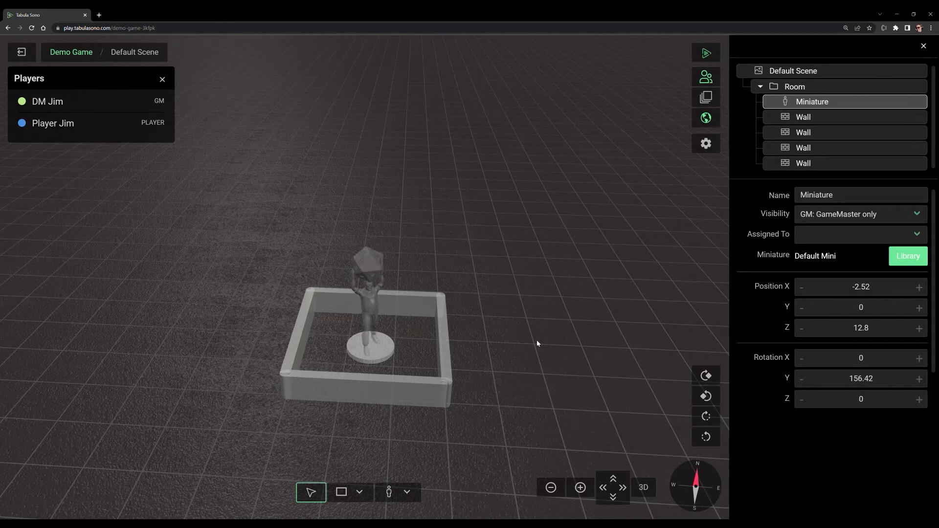
key("q")
left_click_drag(373, 431, 478, 391)
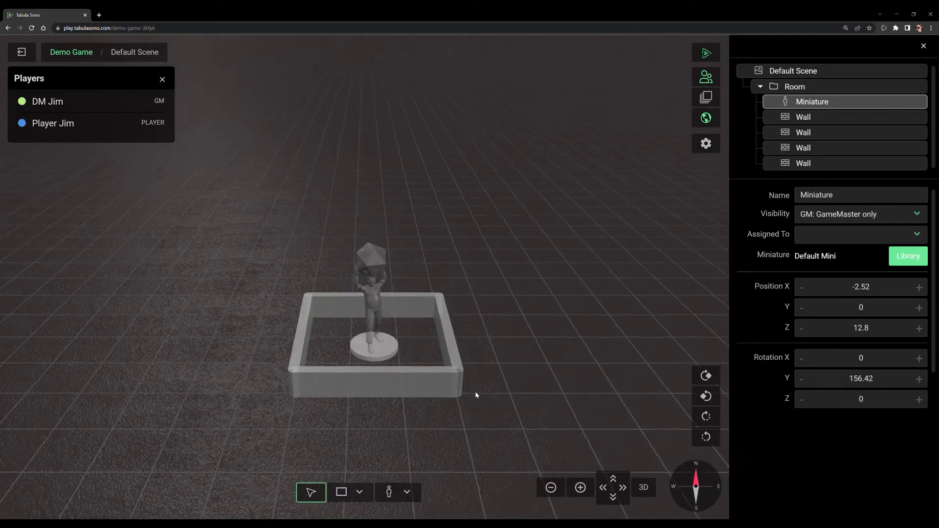
Step: Box-select the miniature together with the room's four walls, and clear the selection
right_click(447, 393)
left_click(398, 415)
left_click_drag(268, 226, 546, 444)
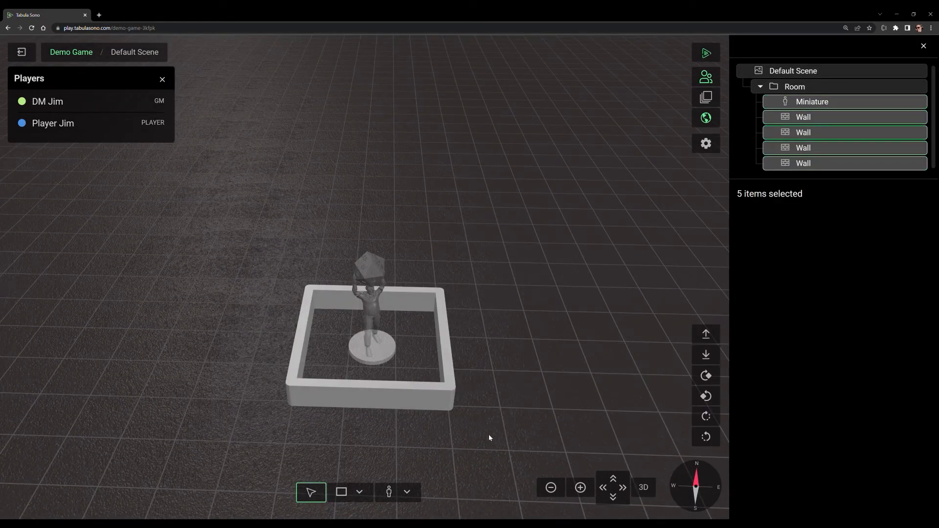
scroll(489, 367, "up", 5)
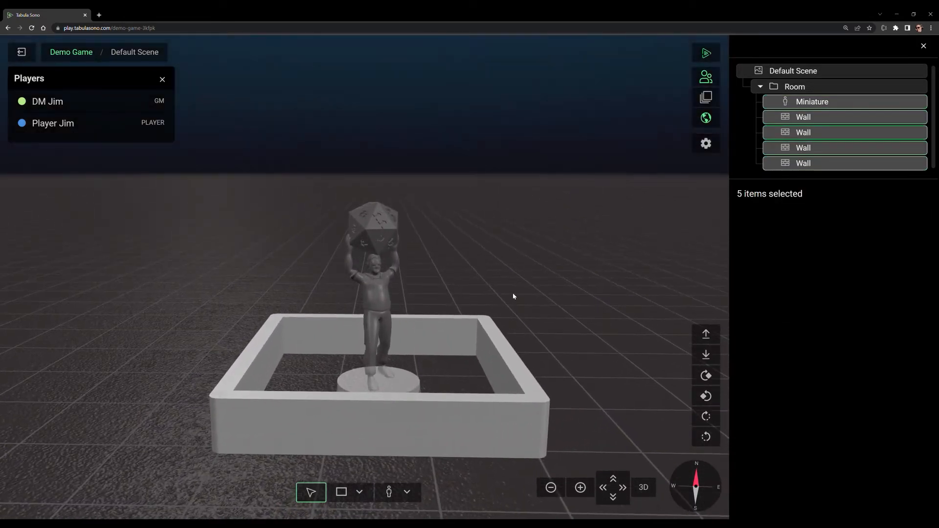
key("Escape")
left_click_drag(303, 351, 307, 441)
scroll(307, 441, "down", 3)
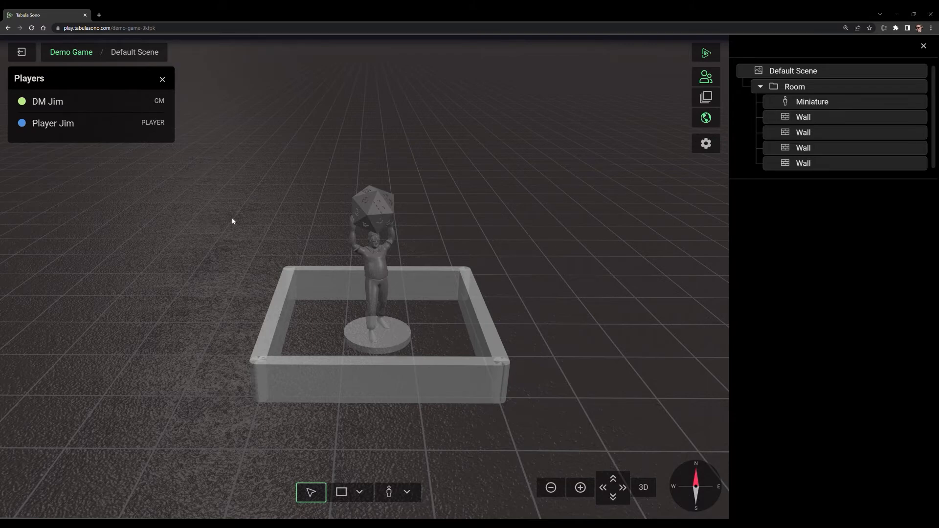
Step: Box-select the miniature and the four walls, show them for players, and clear the selection
left_click_drag(251, 196, 629, 451)
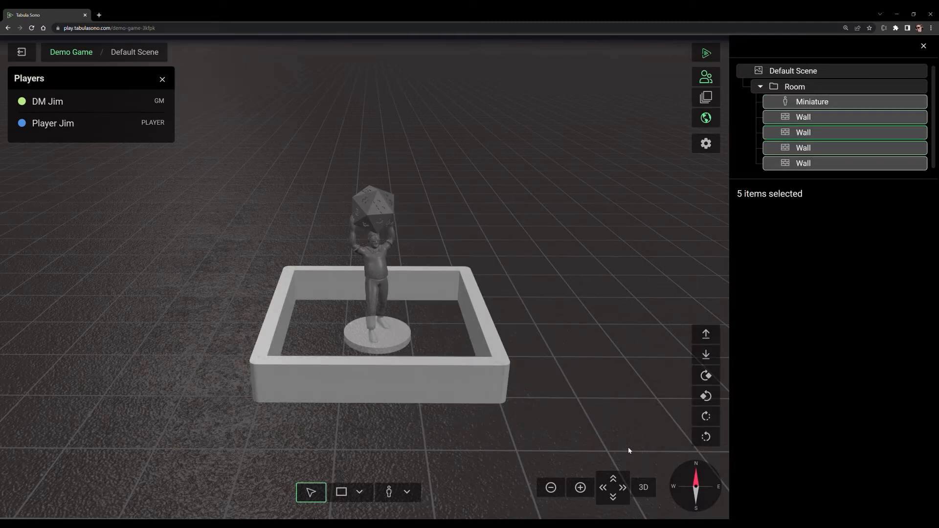
right_click(424, 386)
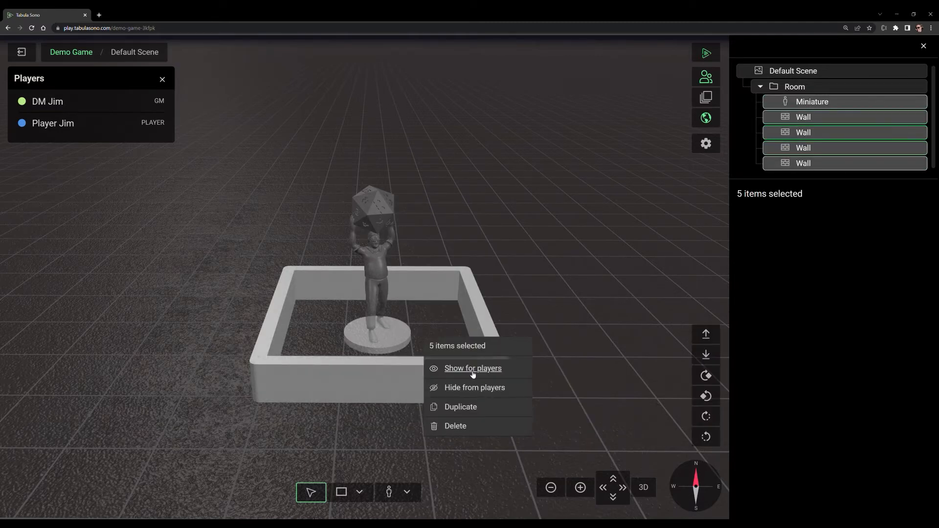
right_click(819, 104)
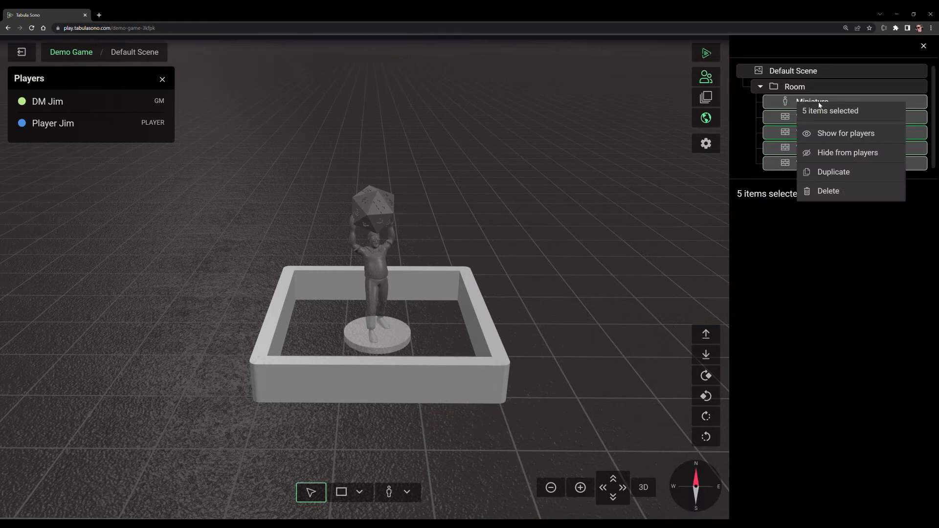
left_click(834, 135)
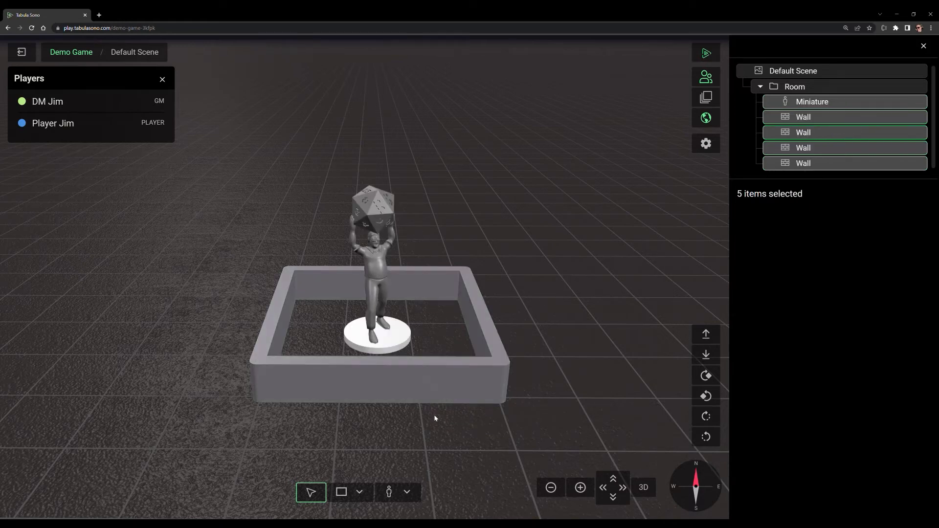
left_click_drag(333, 430, 431, 422)
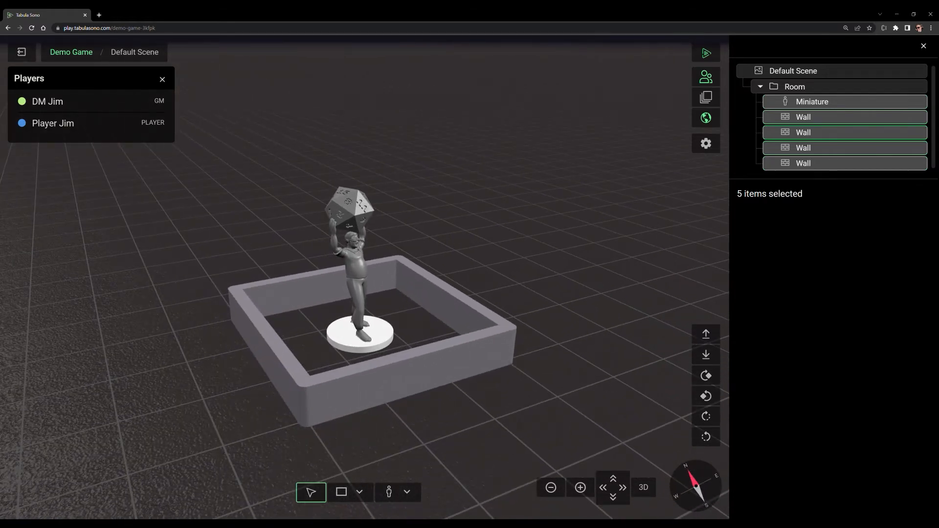
left_click(581, 218)
left_click_drag(615, 235, 553, 273)
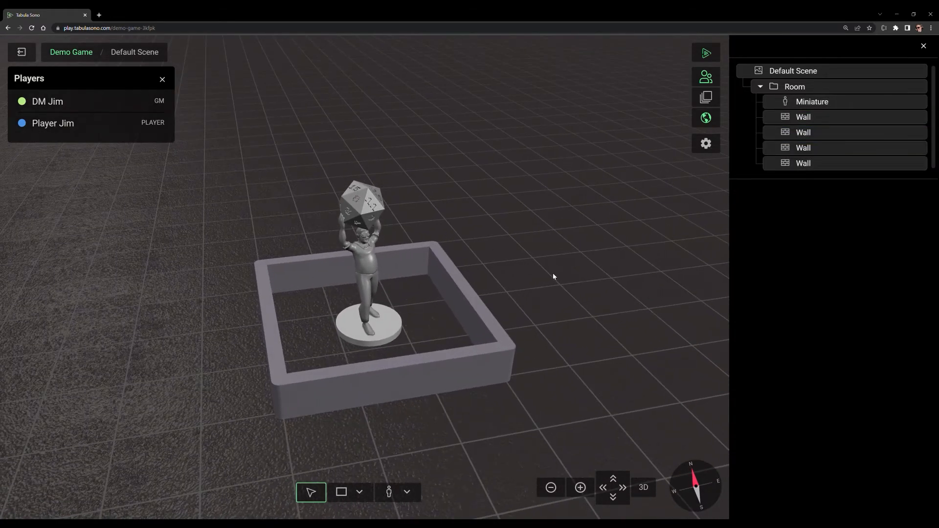
Step: Select the miniature and assign it to the participant who has the PLAYER role
left_click(381, 326)
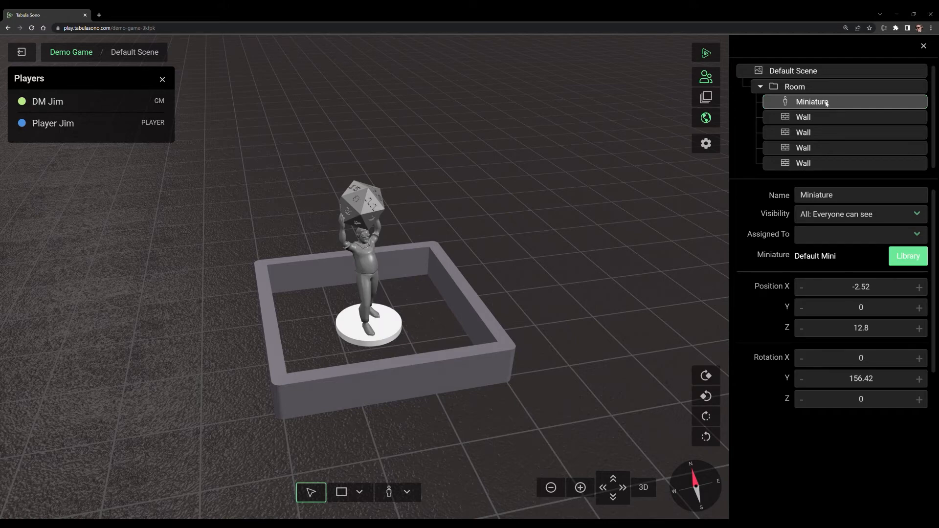
left_click(855, 237)
left_click(831, 258)
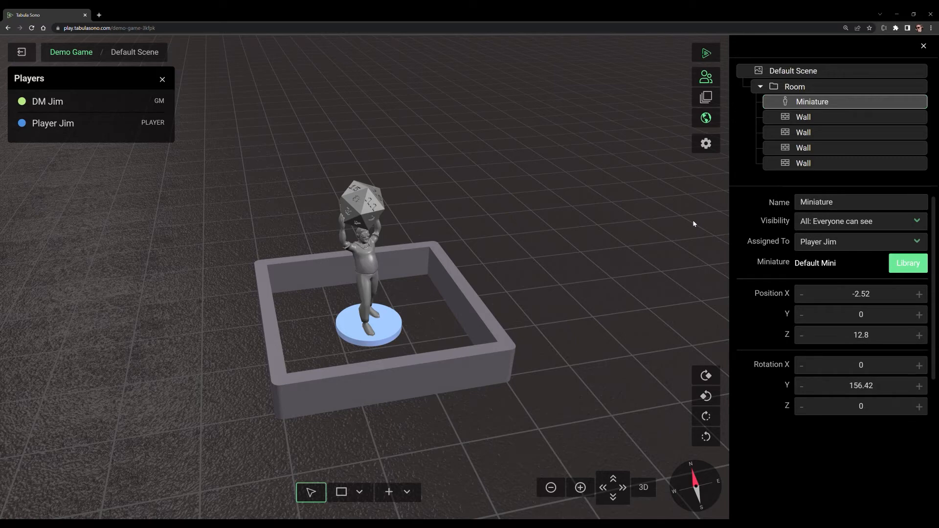
Step: Search the miniature library for "pixie" and select Pixie On A Corgi
left_click(915, 266)
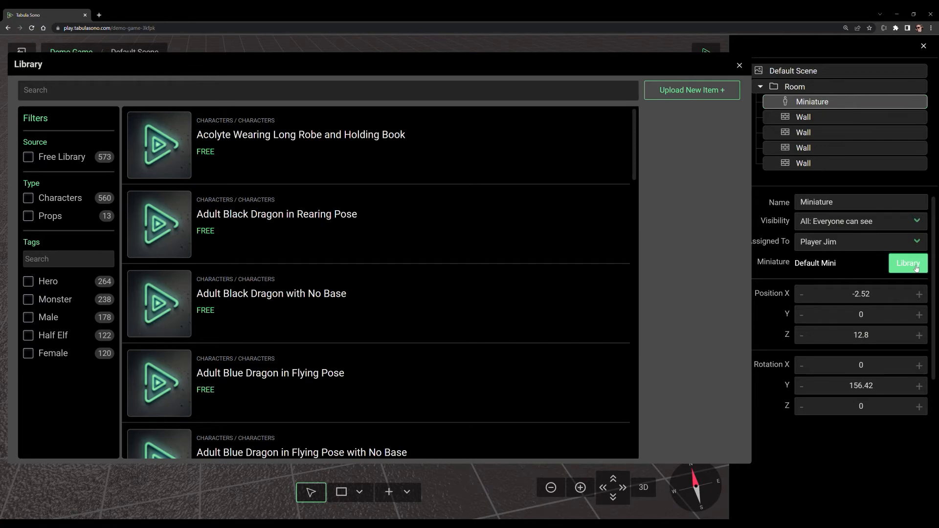
left_click(129, 93)
type("pixie")
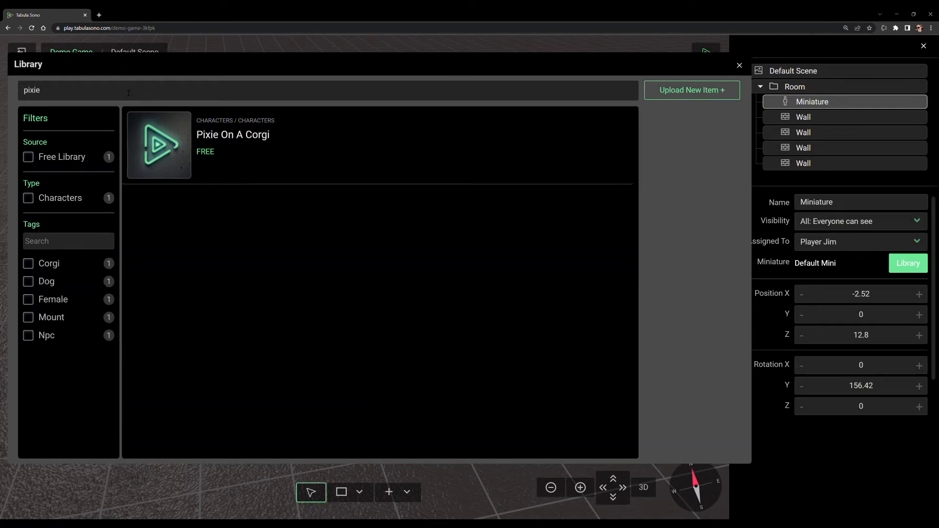
left_click(225, 149)
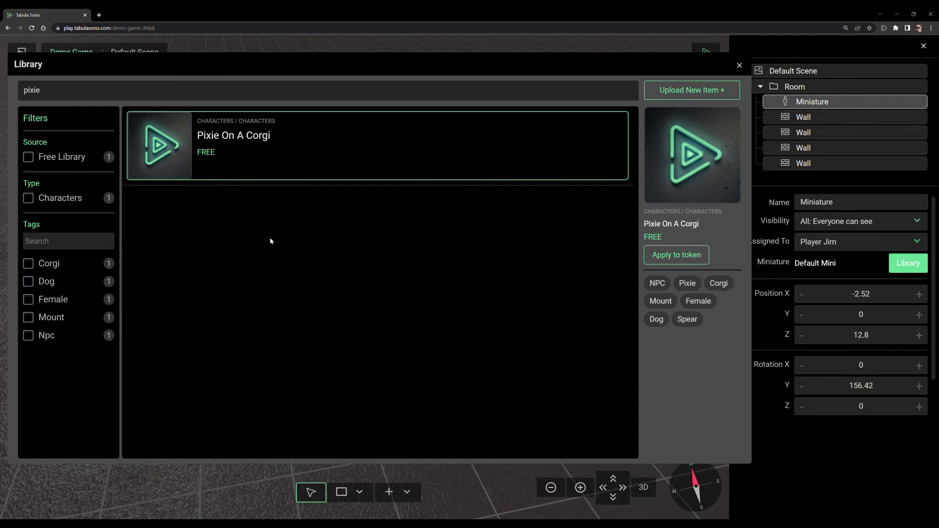
Step: Clear the library search, search for "pix", apply Pixie On A Corgi to the token, and deselect the miniature
left_click_drag(41, 91, 23, 91)
key("BackSpace")
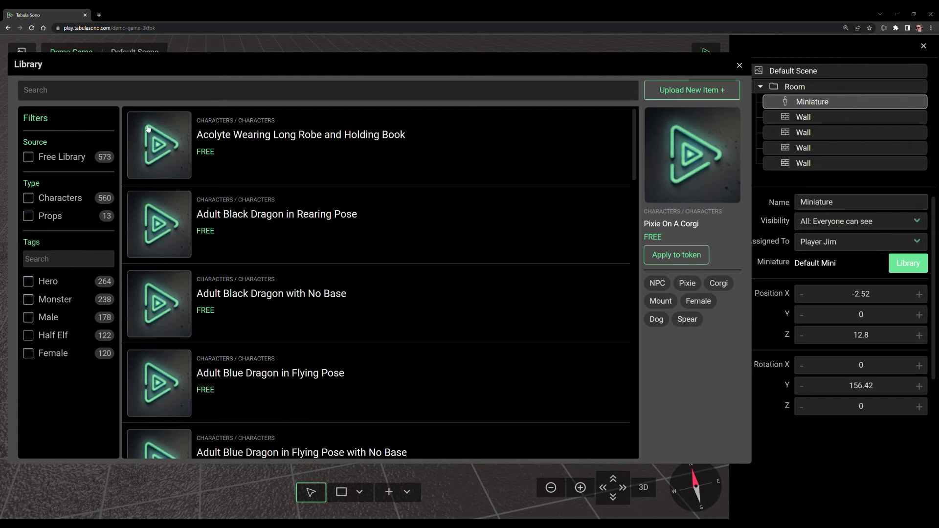
type("pici")
key("BackSpace")
key("BackSpace")
type("x")
left_click(690, 260)
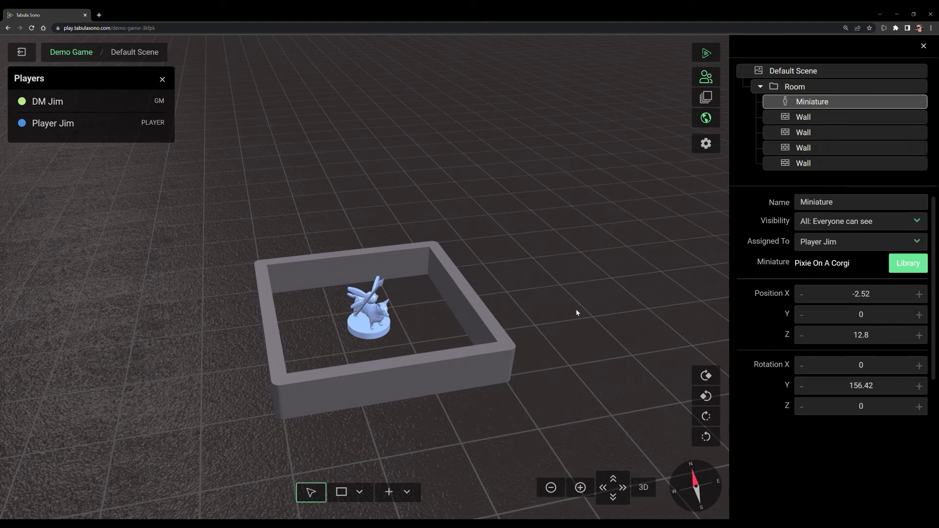
left_click(395, 343)
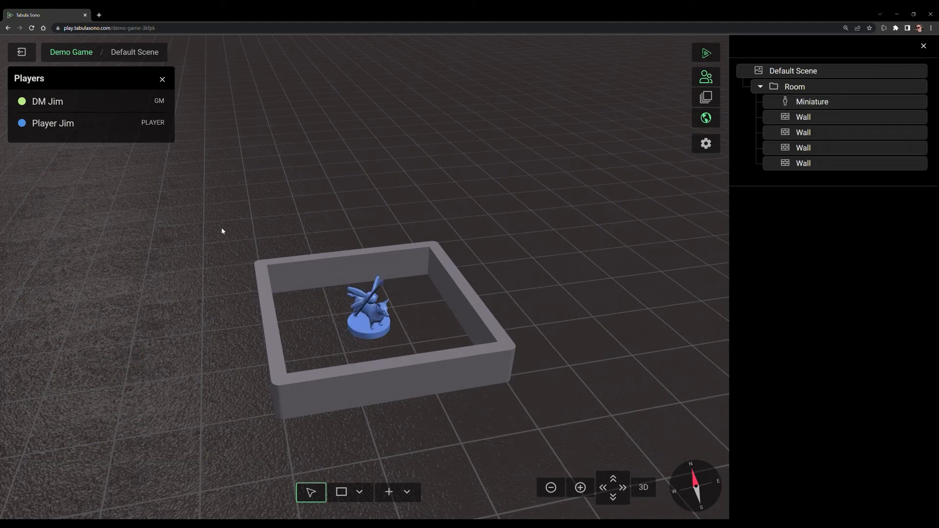
Step: Move the pixie miniature into the room's far corner at about X -7.28, Z 16.73, rotate it to Y 128.34, and deselect it
left_click(369, 326)
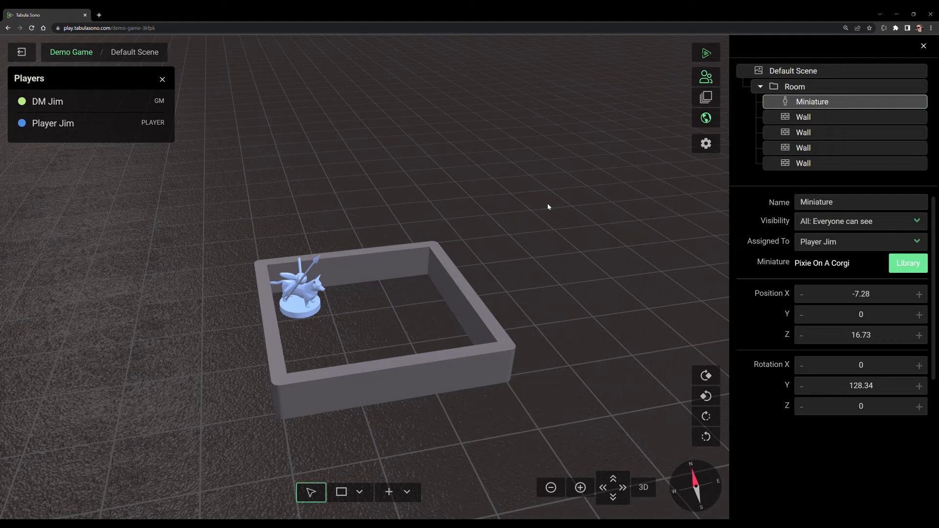
left_click_drag(557, 254, 444, 375)
right_click(444, 375)
left_click(385, 212)
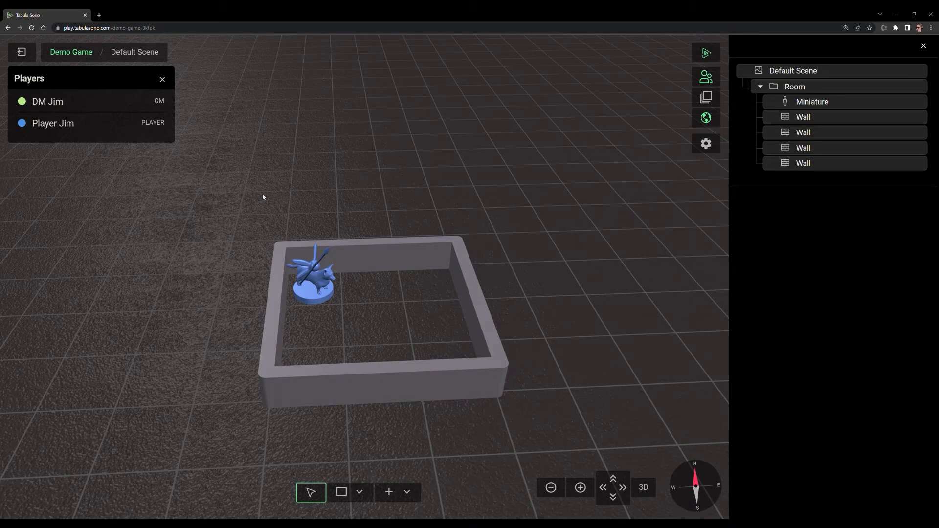
Step: Add a floor map of a bridge over water beneath the scene at about X 21.82, Z 4.06
left_click_drag(584, 293, 529, 332)
scroll(529, 333, "down", 5)
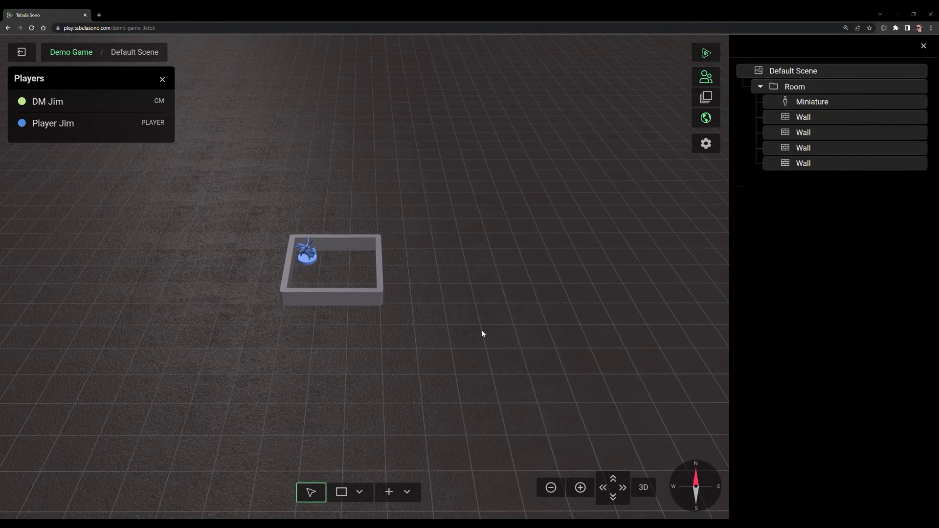
left_click_drag(483, 240, 466, 371)
key("d")
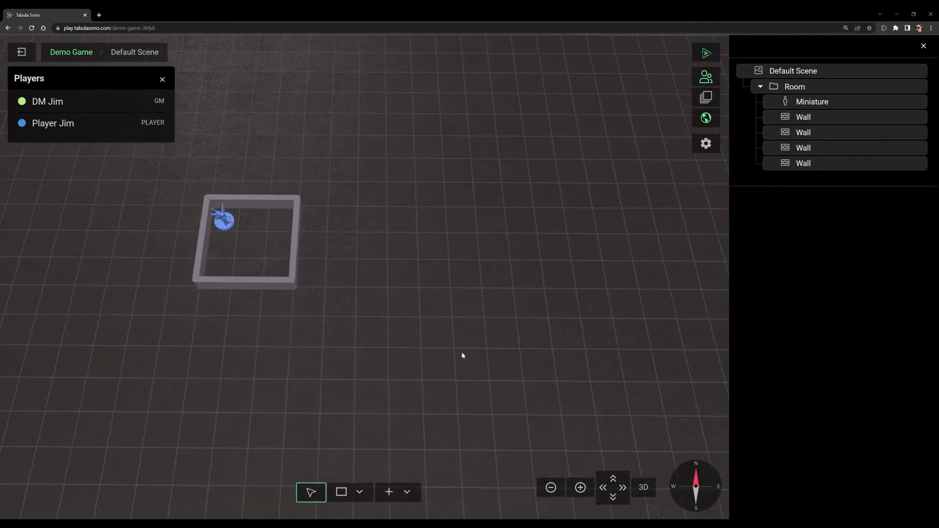
left_click(407, 492)
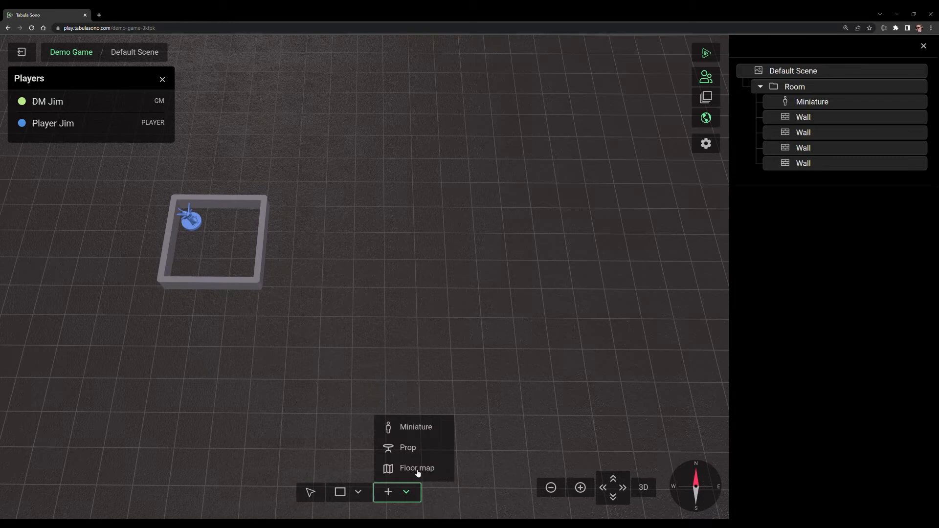
left_click(417, 471)
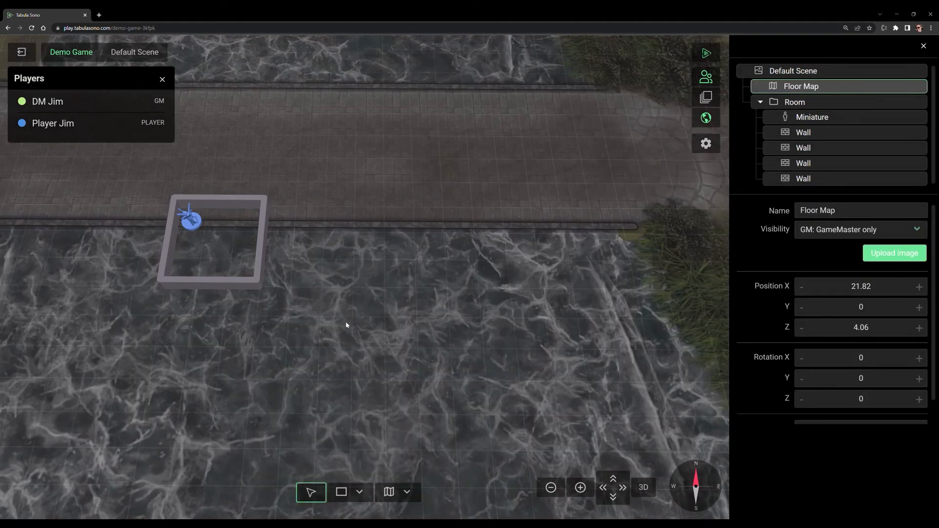
Step: Delete the room's four walls and the miniature together, and remove the empty Room folder
scroll(322, 325, "down", 6)
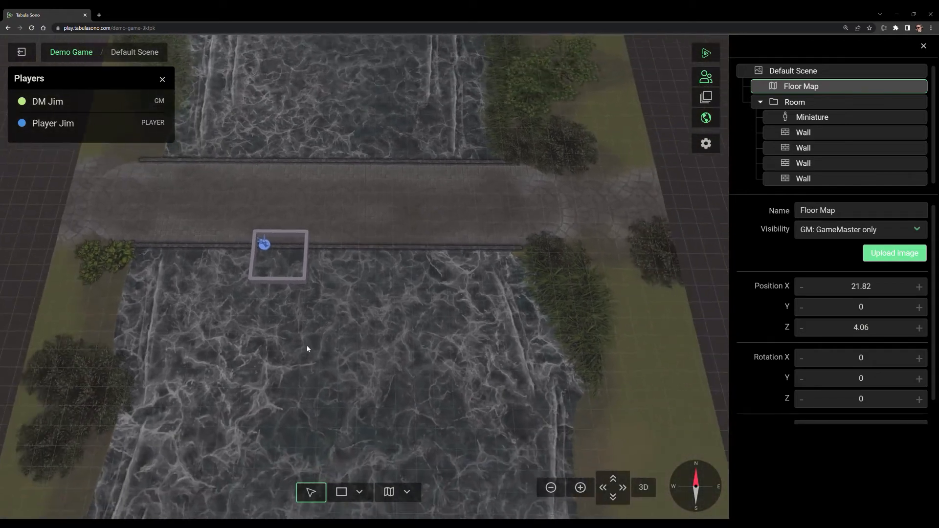
left_click_drag(308, 348, 595, 299)
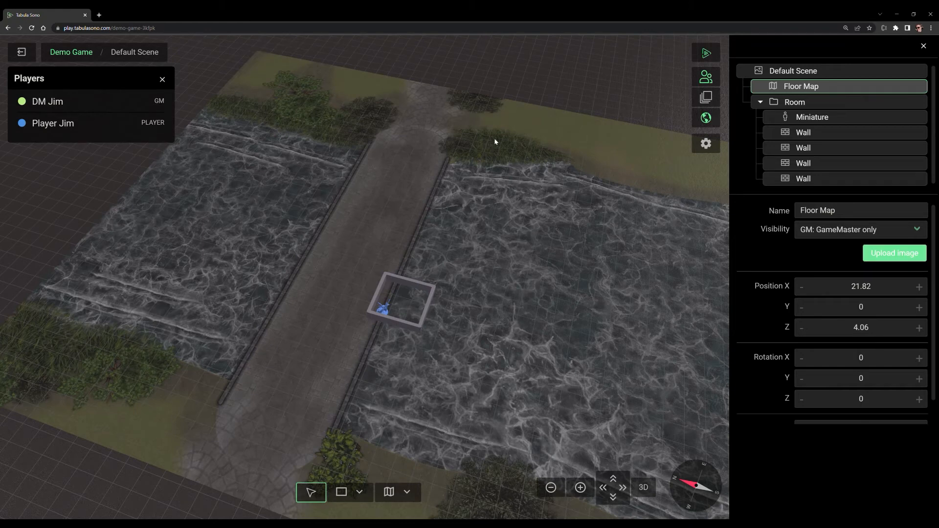
left_click_drag(548, 237, 507, 225)
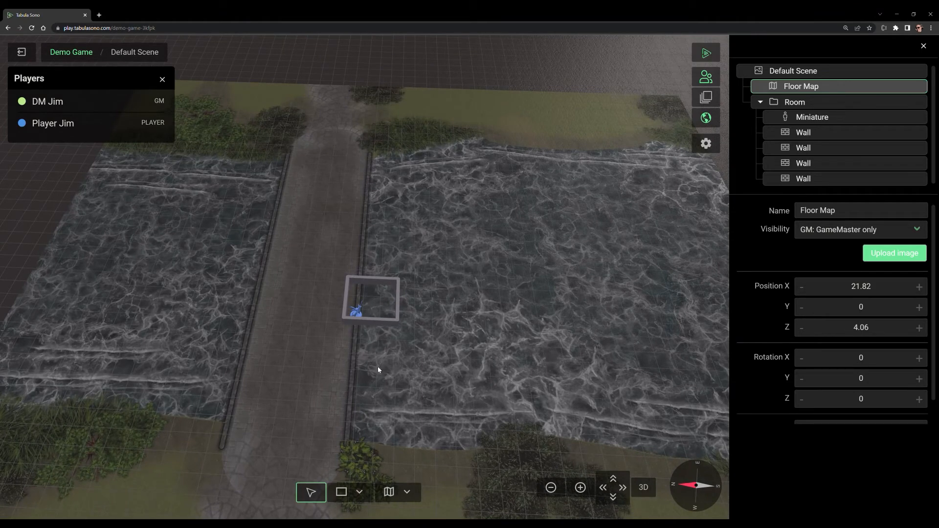
left_click_drag(324, 261, 430, 350)
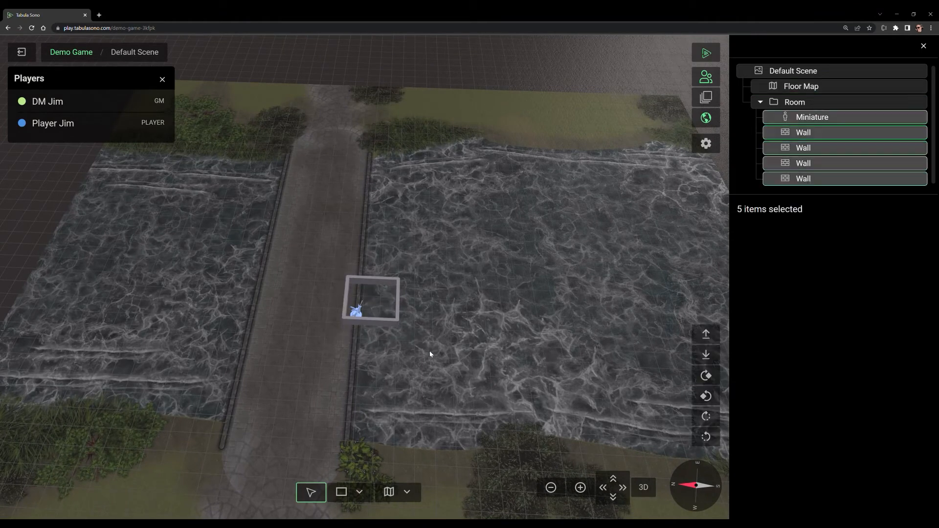
key("Delete")
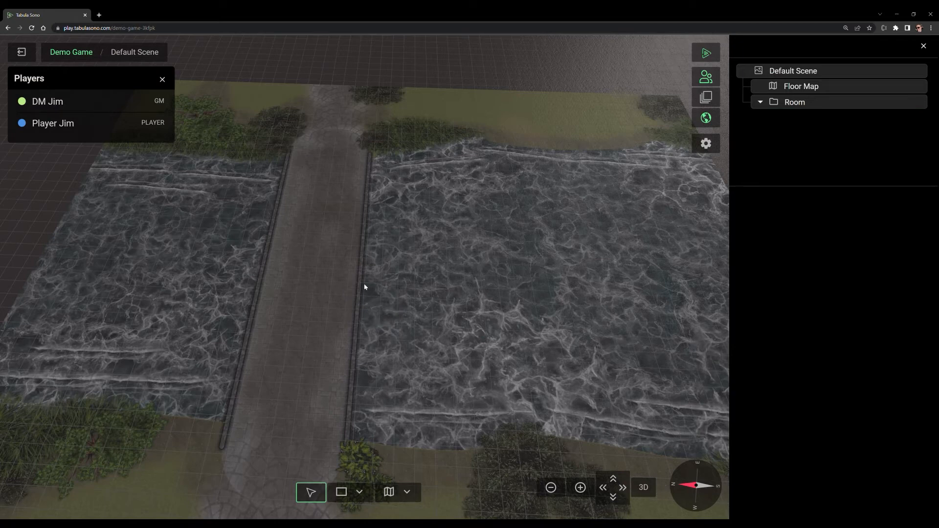
left_click_drag(364, 283, 387, 260)
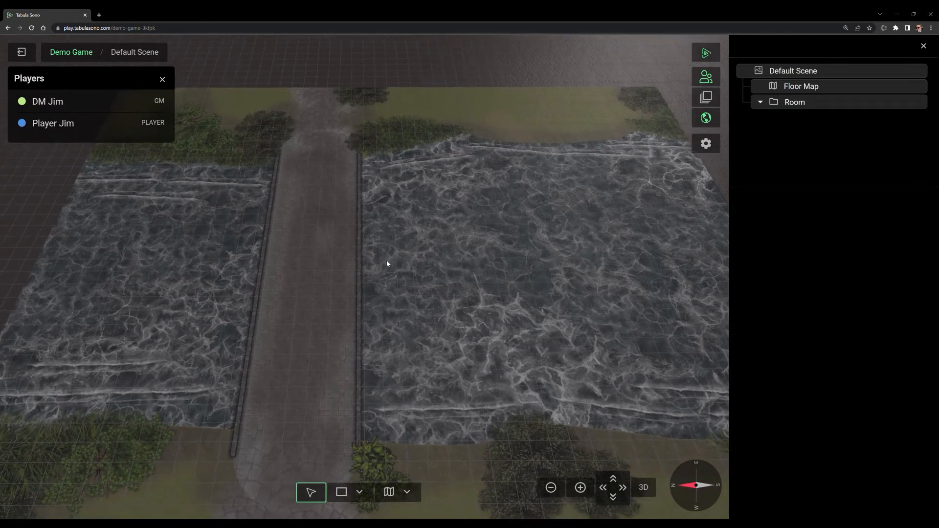
right_click(787, 105)
left_click(808, 135)
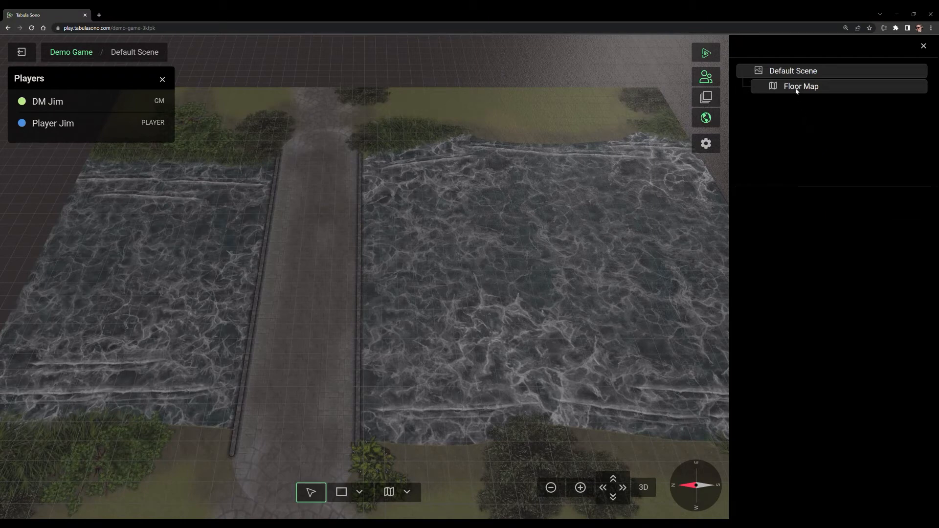
Step: Make the bridge floor map visible to everyone
left_click(796, 89)
left_click_drag(374, 201, 503, 243)
left_click(822, 223)
left_click(818, 233)
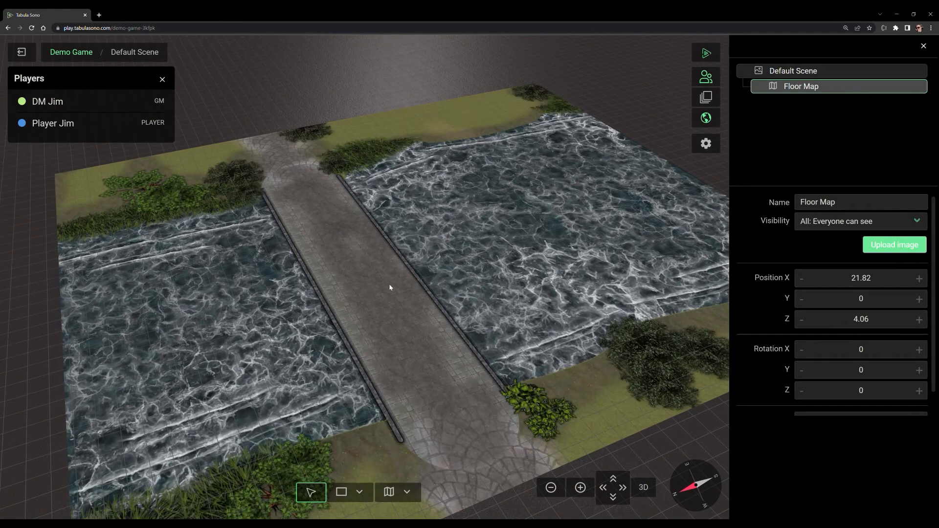
Step: Draw a straight wall along each of the bridge's two railings and return to the selection tool
left_click_drag(411, 271, 371, 293)
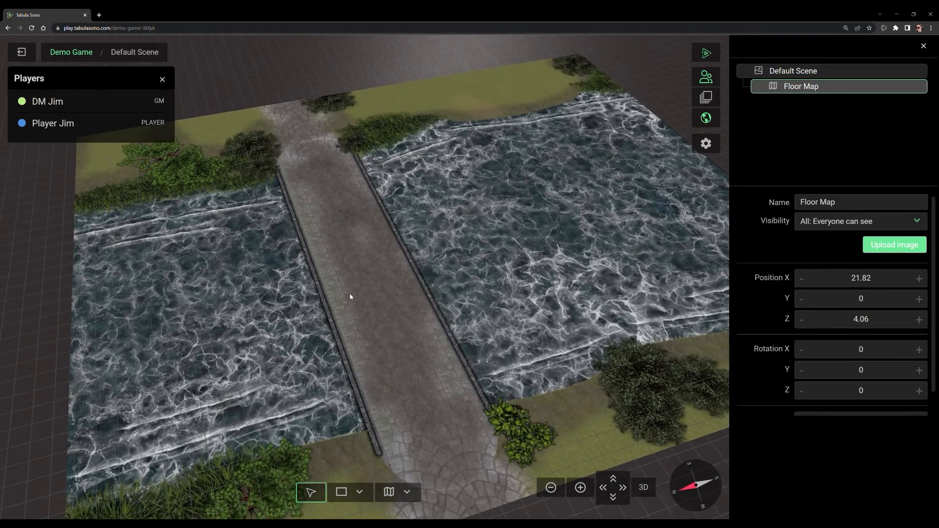
left_click(361, 494)
left_click(361, 449)
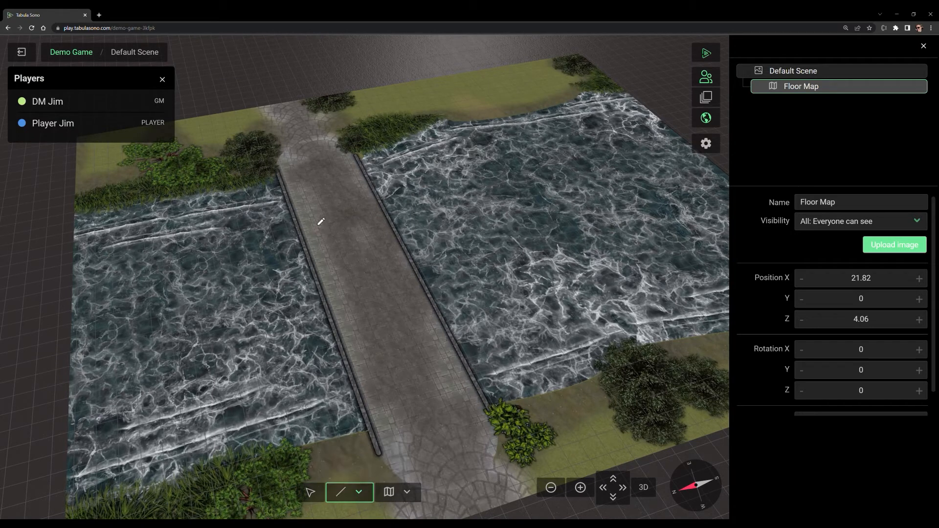
left_click_drag(280, 172, 381, 456)
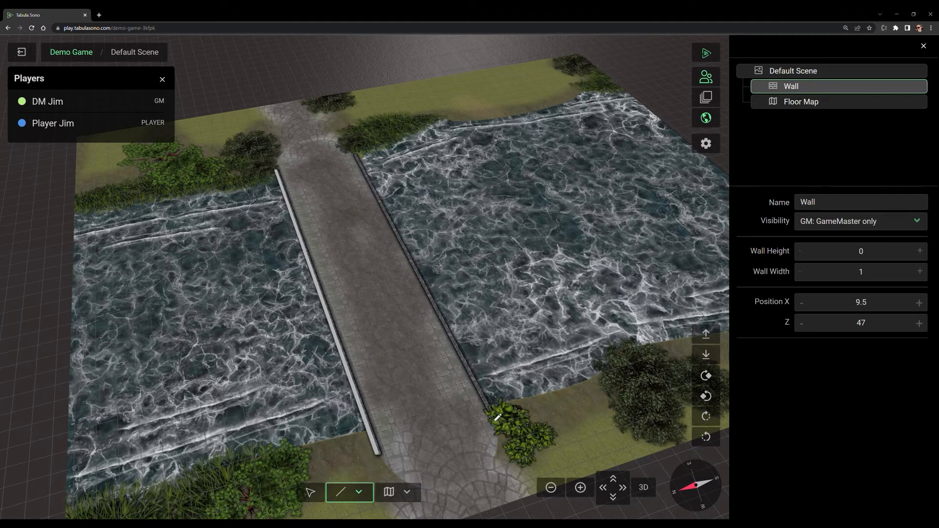
mouse_move(488, 411)
left_mouse_down()
mouse_move(478, 376)
mouse_move(391, 237)
mouse_move(356, 159)
left_mouse_up()
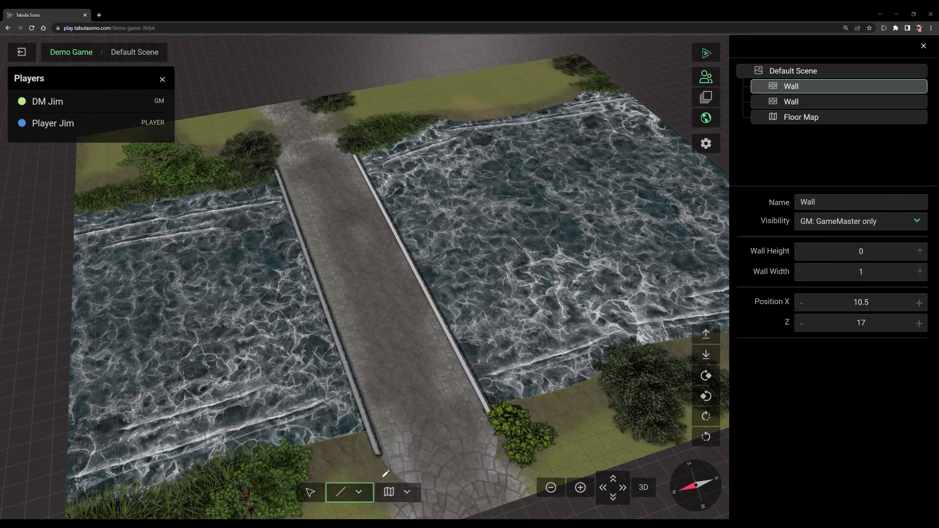
left_click(310, 492)
Step: Set the floor map's position to X 20 and Z 4.88, trying Z values of 0 and 5 along the way
left_click_drag(522, 408, 357, 415)
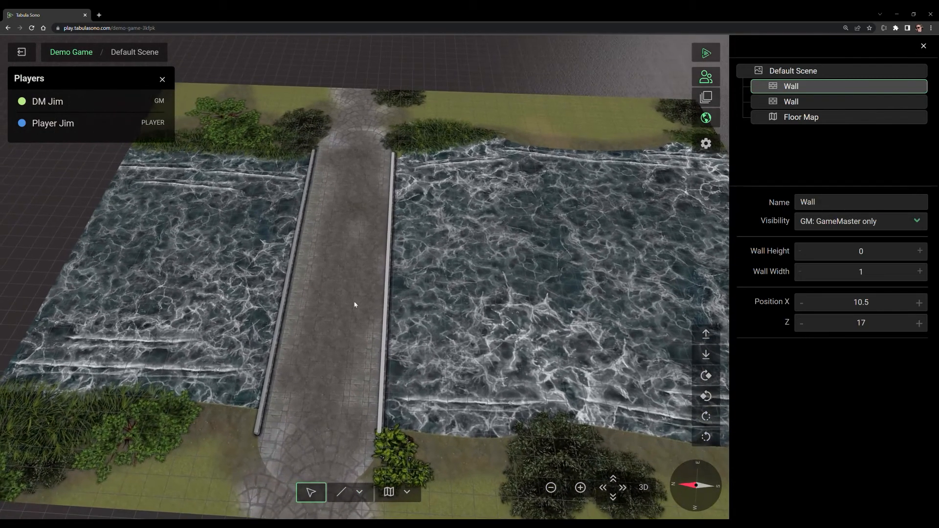
left_click(797, 120)
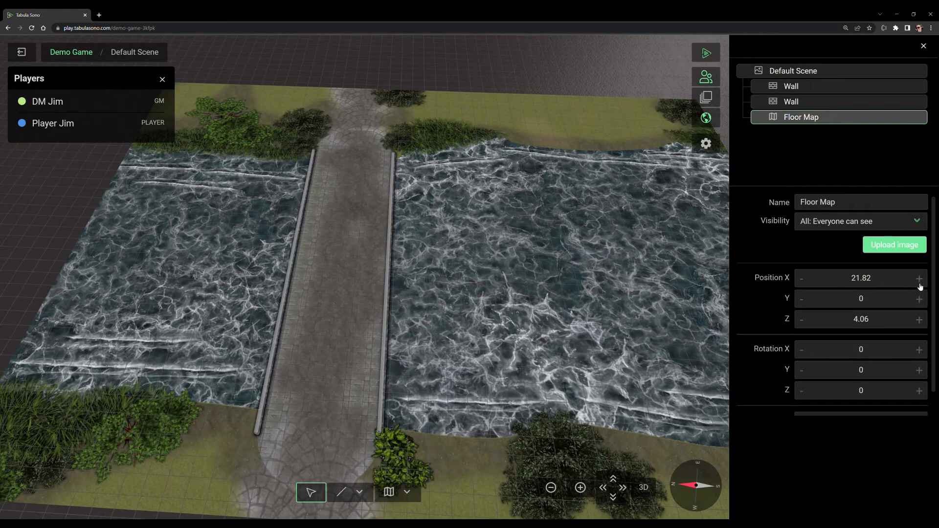
left_click_drag(872, 278, 851, 278)
type("20")
left_click_drag(884, 317, 836, 318)
type("0")
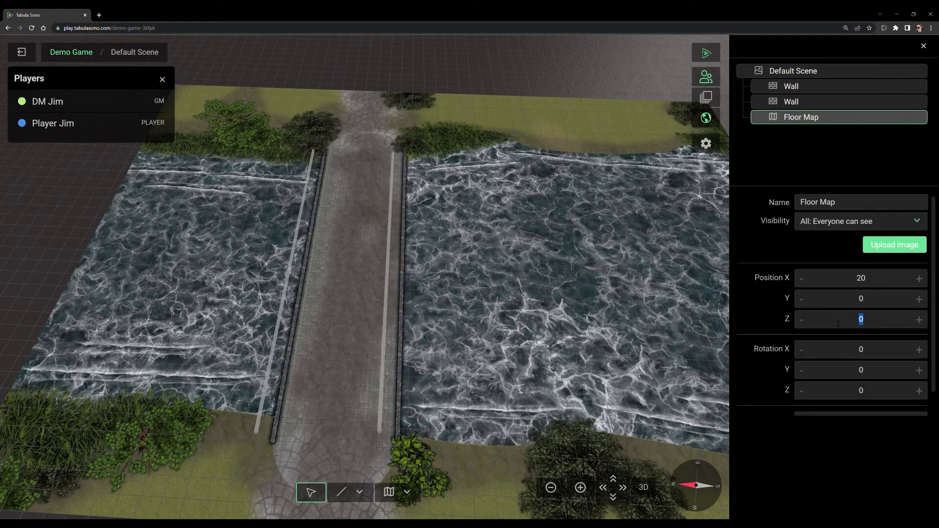
type("5")
left_click_drag(875, 324, 835, 322)
type("4.88")
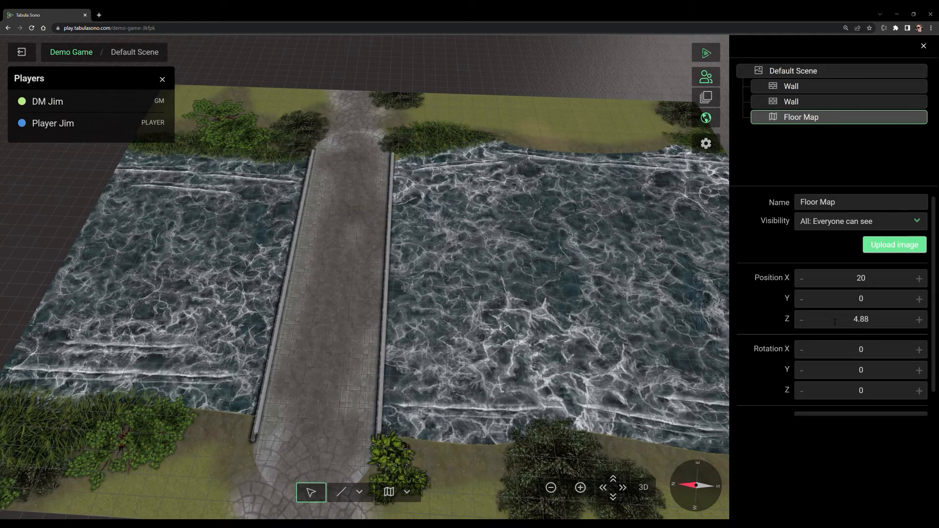
Step: Select both walls along the bridge, raise them into low parapets, and deselect them
left_click(438, 344)
left_click_drag(438, 345, 299, 238)
left_click(297, 239)
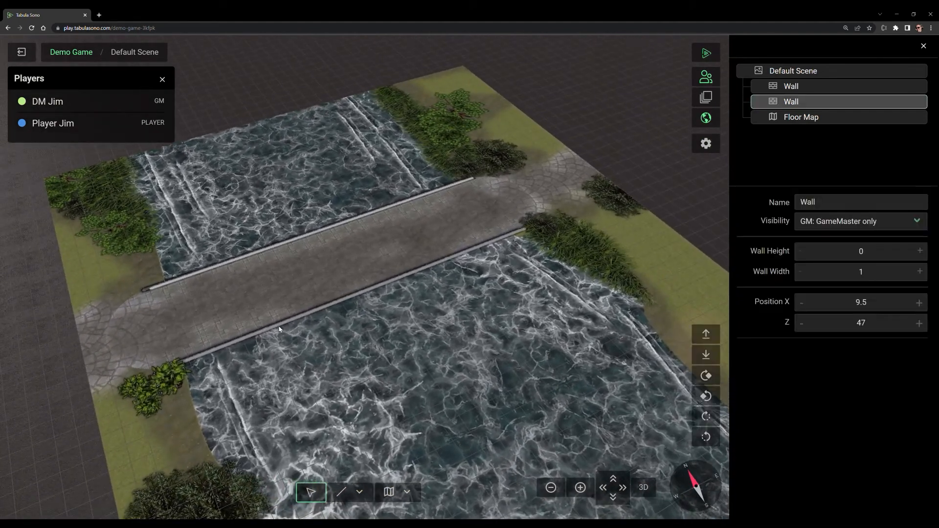
left_click(281, 328, "shift")
left_click_drag(281, 327, 280, 304)
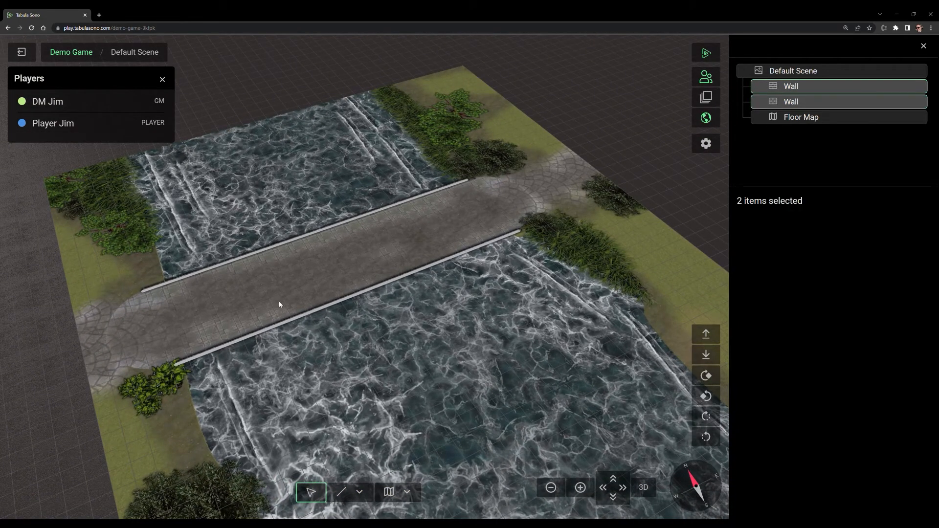
key("Page_Up")
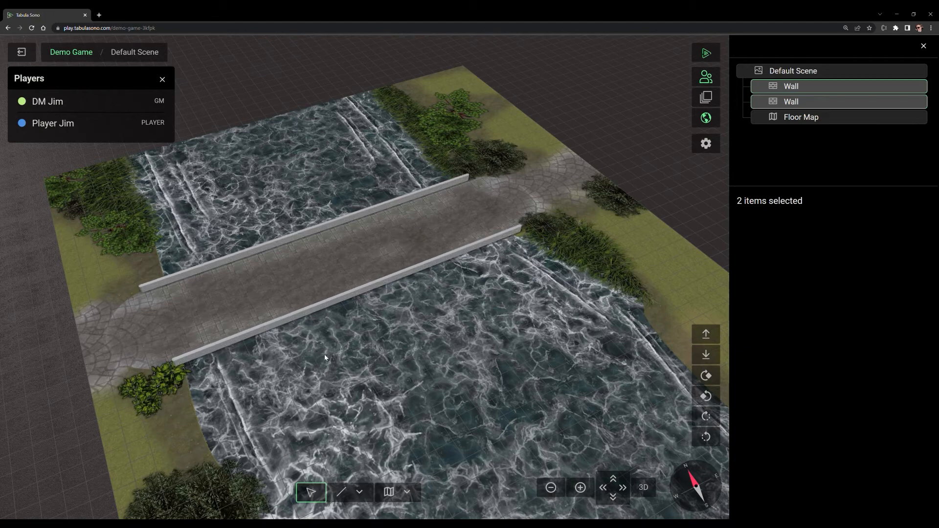
left_click_drag(316, 360, 460, 242)
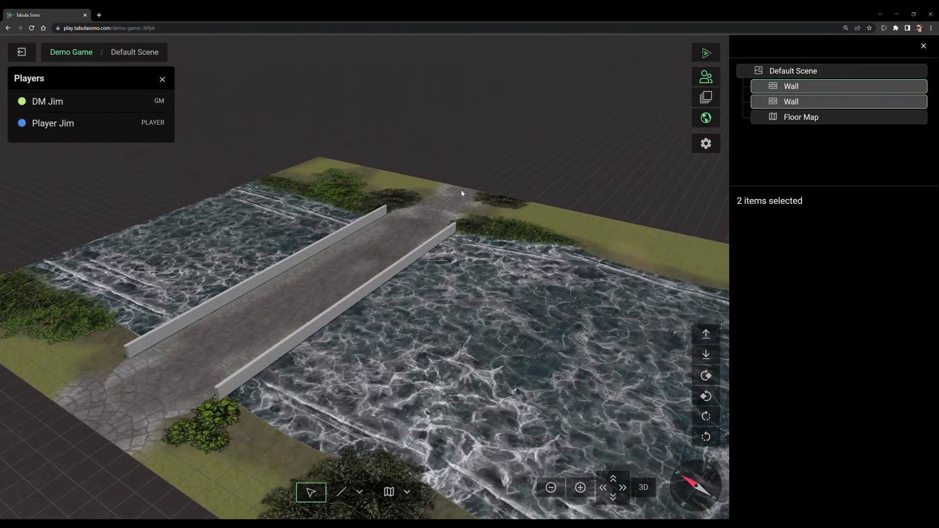
left_click_drag(289, 326, 431, 385)
left_click(442, 317)
Step: Select both bridge walls and show them for players
scroll(431, 386, "up", 5)
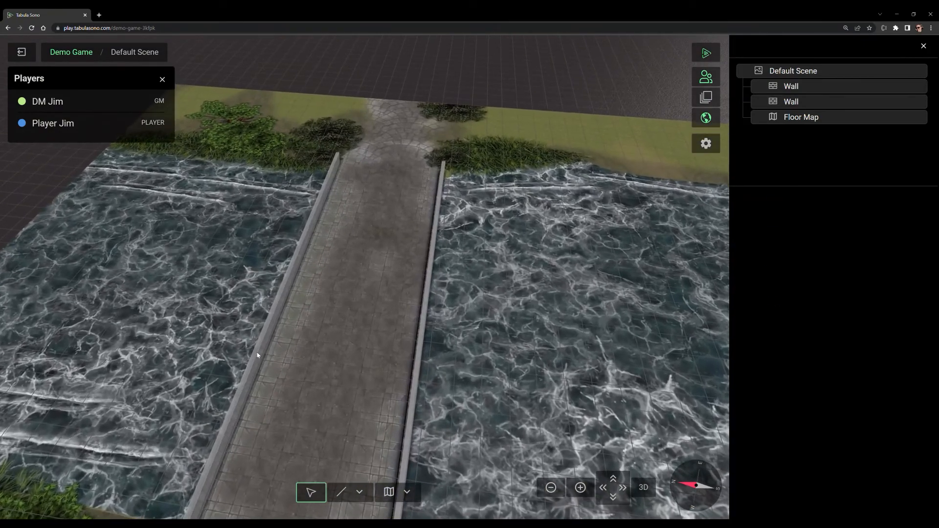
left_click(258, 355)
left_click(421, 341, "shift")
right_click(420, 337)
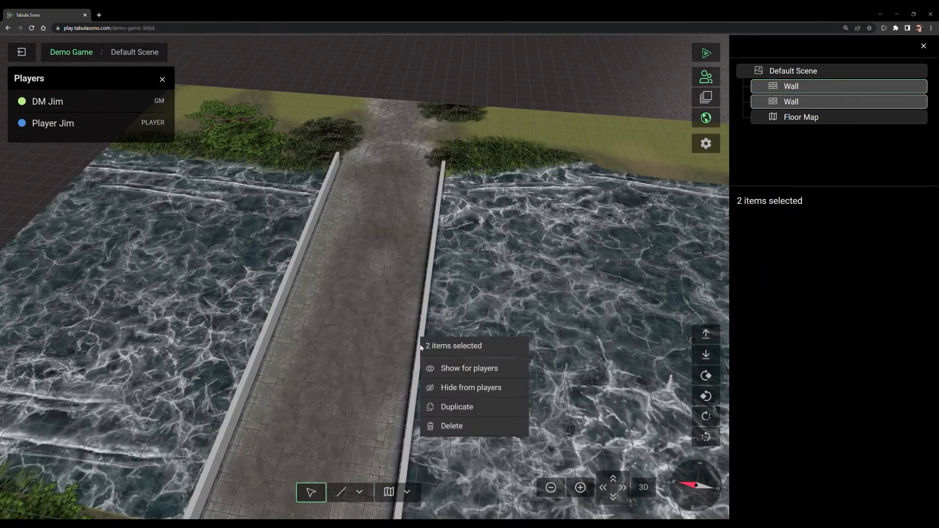
left_click(464, 370)
Step: Open the choice of objects to place and examine the bridge and its walls from several angles
left_click(408, 493)
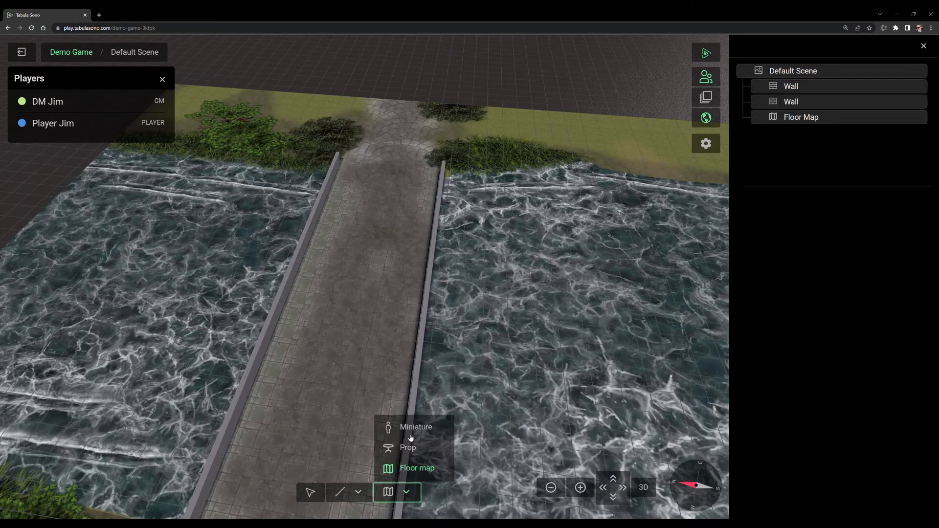
left_click_drag(560, 299, 552, 306)
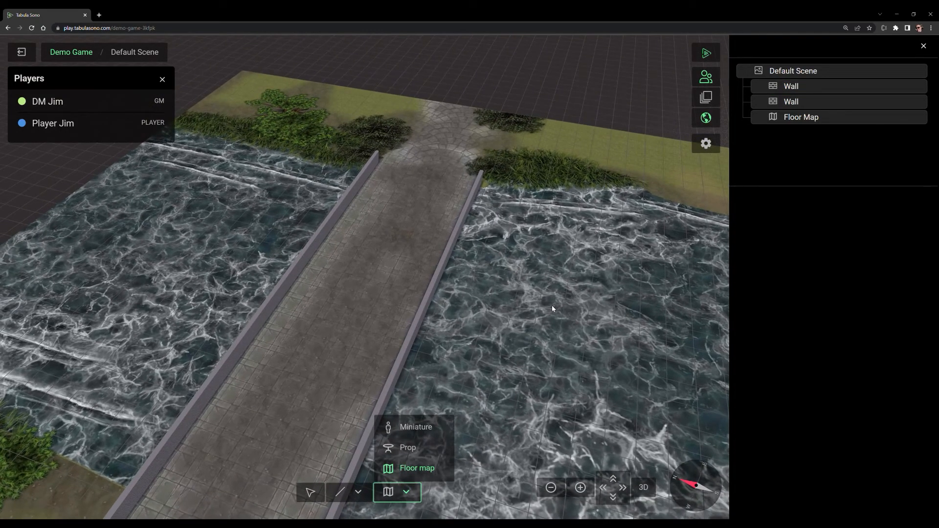
key("s")
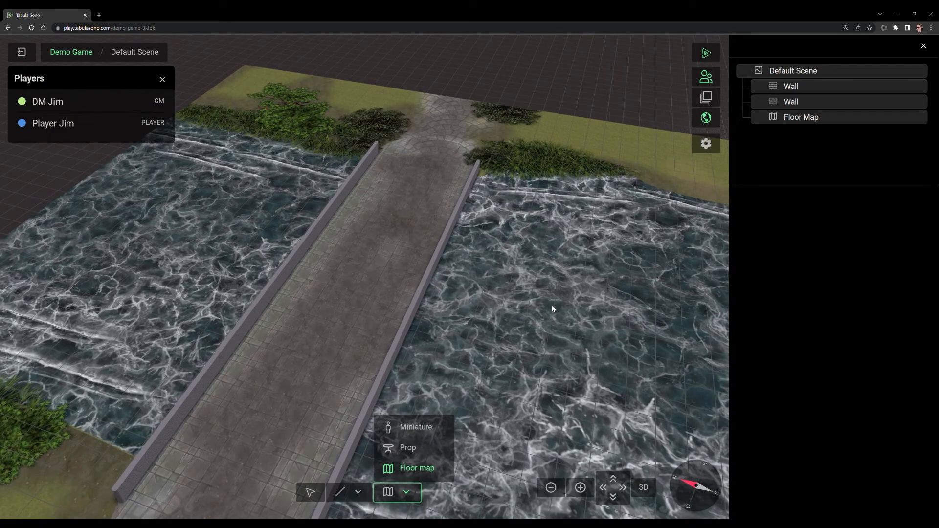
left_click_drag(582, 285, 550, 277)
key("d")
key("s")
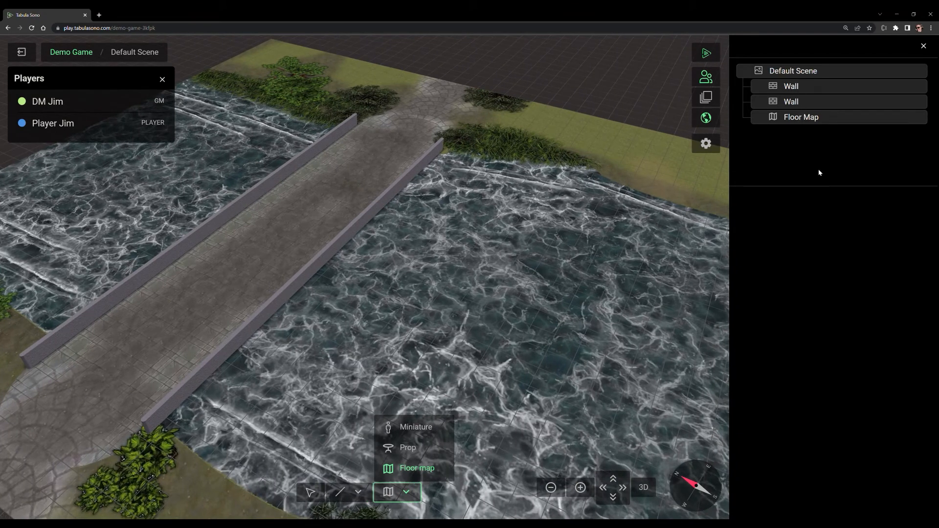
key("e")
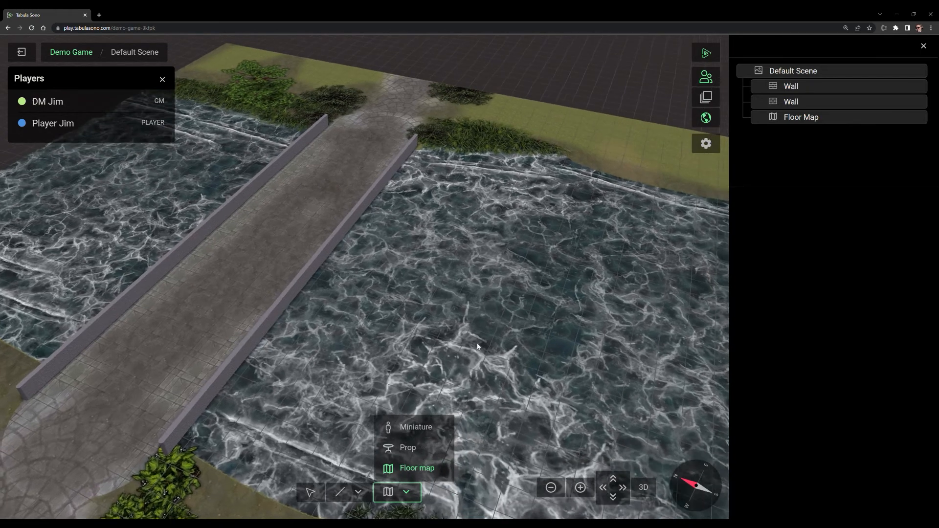
key("q")
key("e")
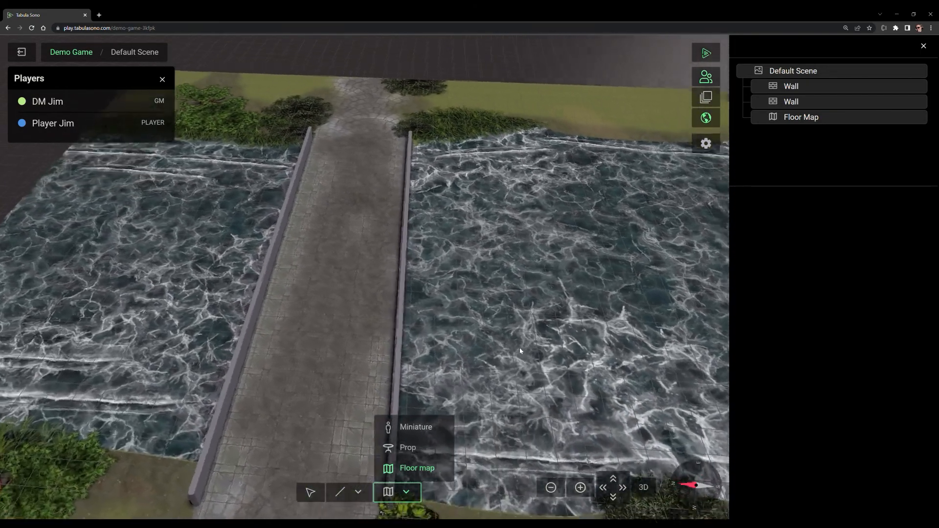
key("q")
key("e")
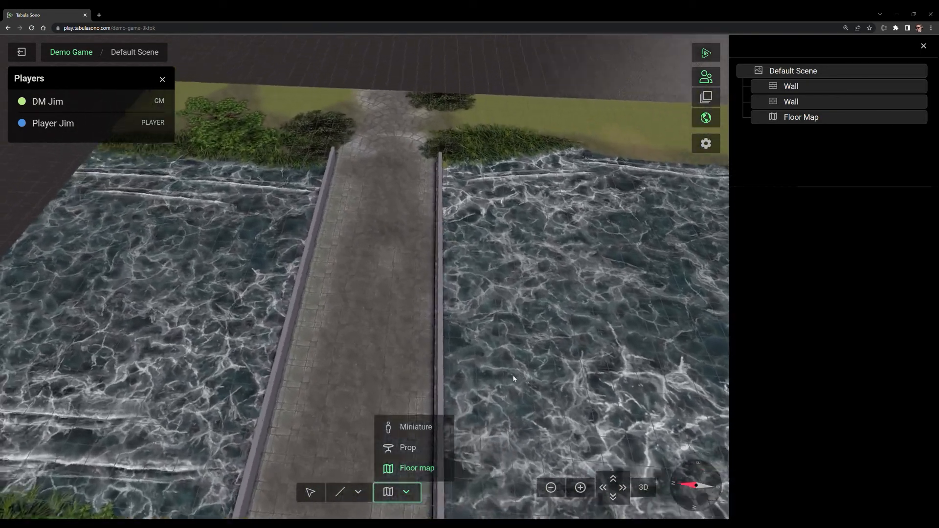
Step: Add two default miniatures on the bridge at about X 9.45, Z 32.84 and X -8.91, Z 29.26
left_click(407, 429)
key("s")
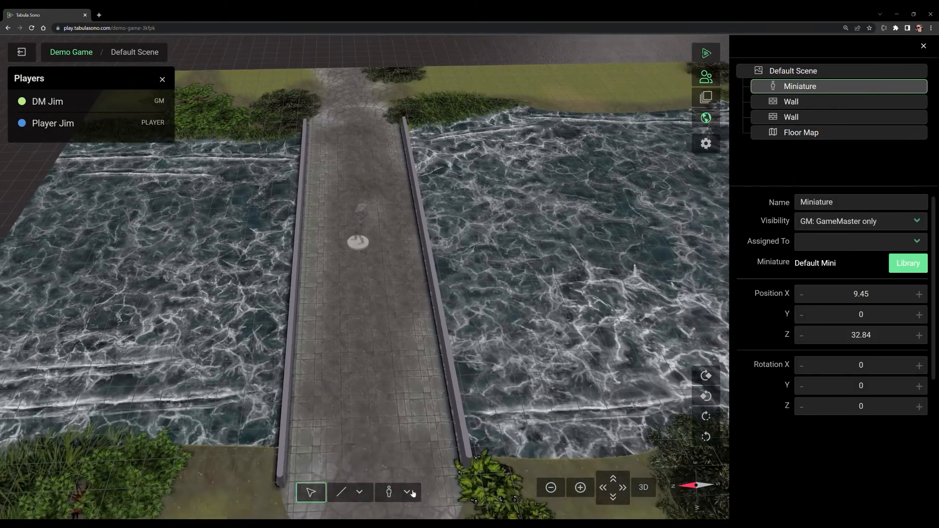
left_click(406, 492)
left_click(413, 429)
key("e")
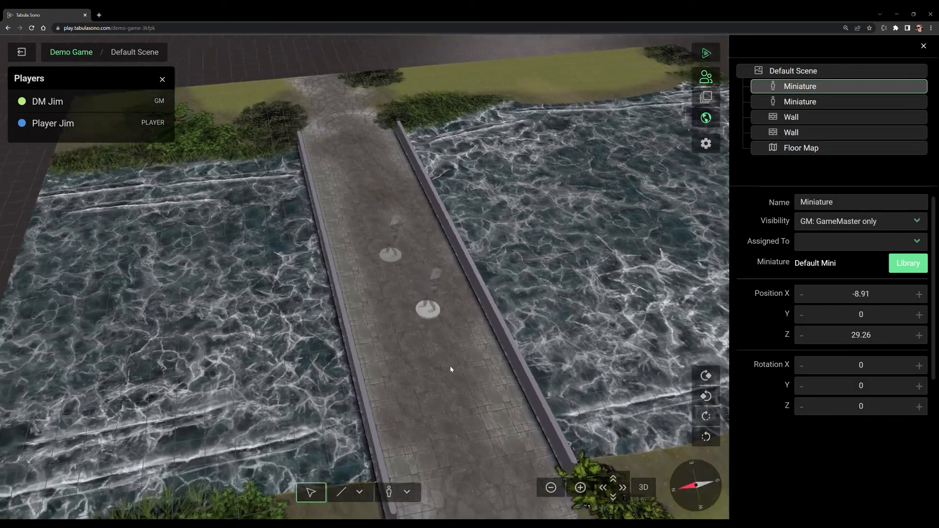
Step: Move the two bridge miniatures to about X 34.15, Z 39.72 and X 33.63, Z 28.05, turning them to Y rotations of about -128 and -80
left_click_drag(390, 257, 320, 197)
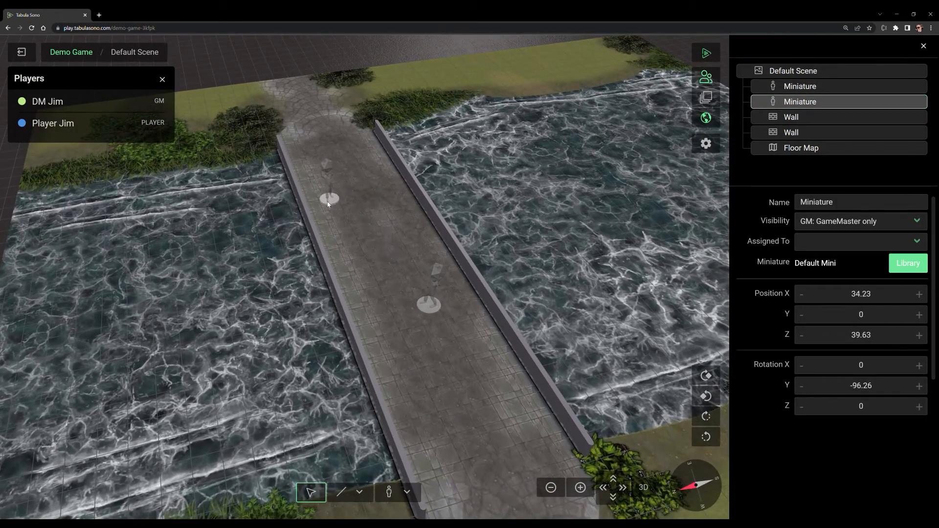
left_click_drag(429, 304, 368, 187)
key("q")
left_click(393, 277)
left_click(374, 199)
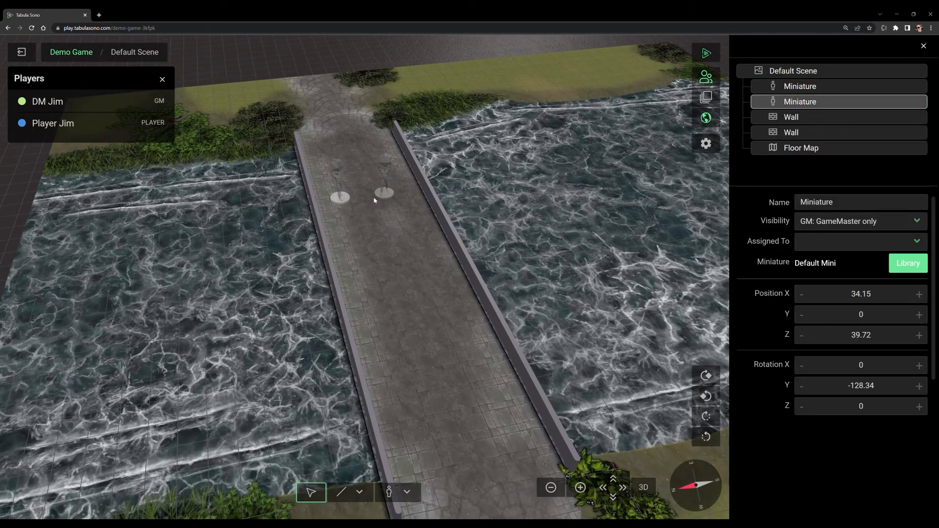
Step: Apply the Acolyte Wearing Long Robe and Holding Book model to the selected miniature and close the library
left_click(921, 268)
left_click(314, 143)
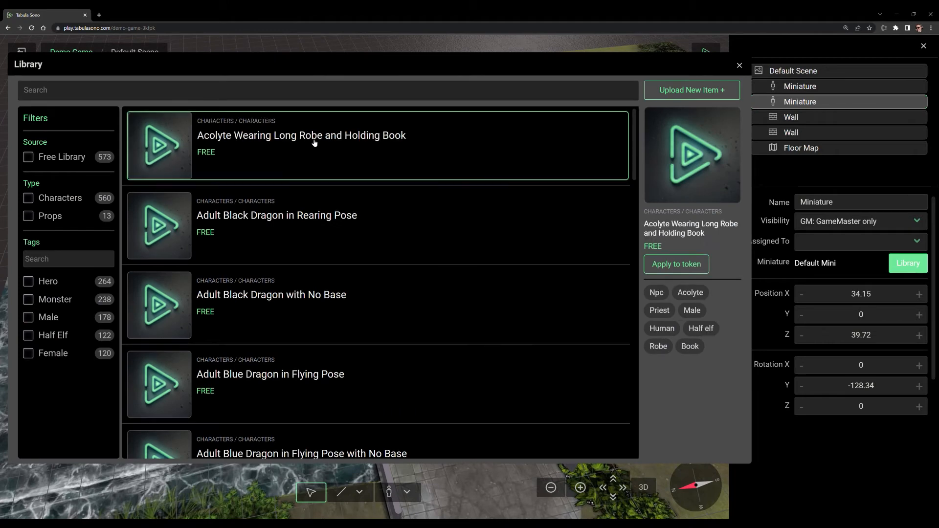
left_click(694, 267)
left_click(739, 65)
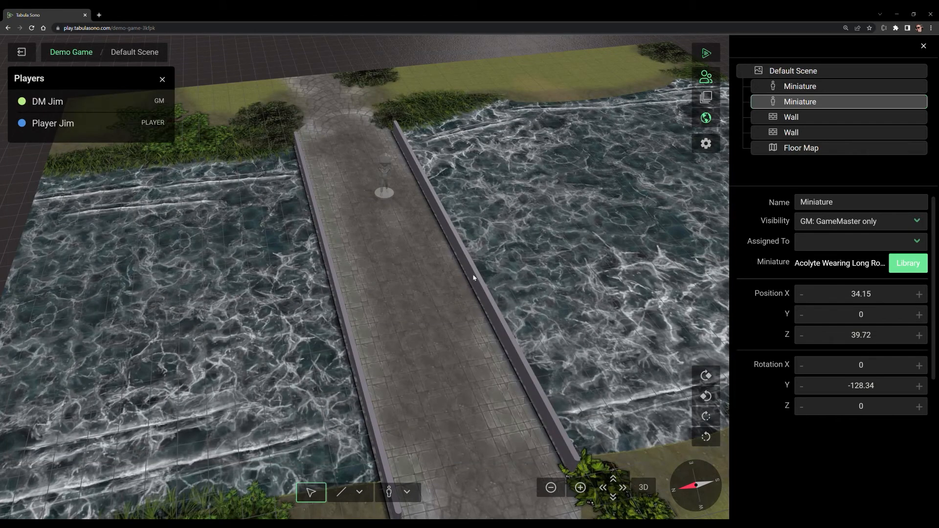
Step: Find the Air Elemental in the library, apply it to the other bridge miniature, and close the library
left_click(338, 188)
left_click(908, 263)
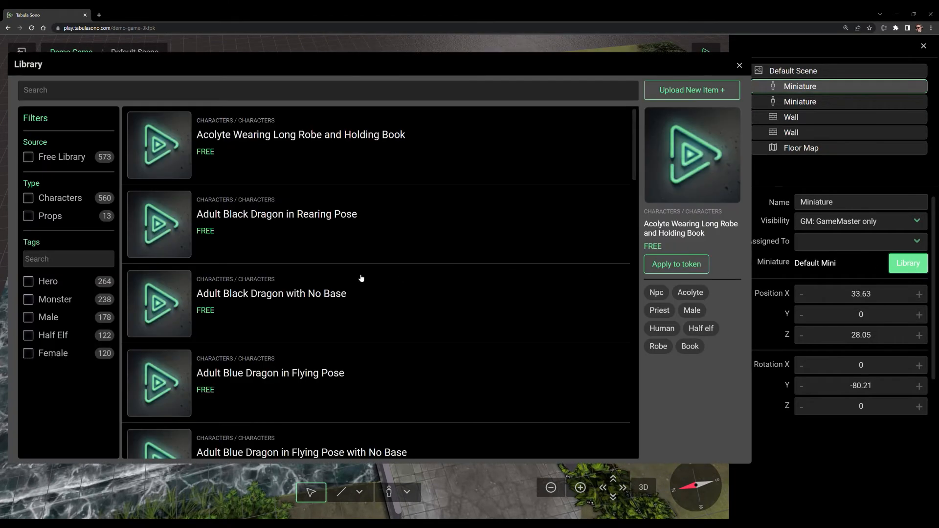
scroll(342, 274, "down", 10)
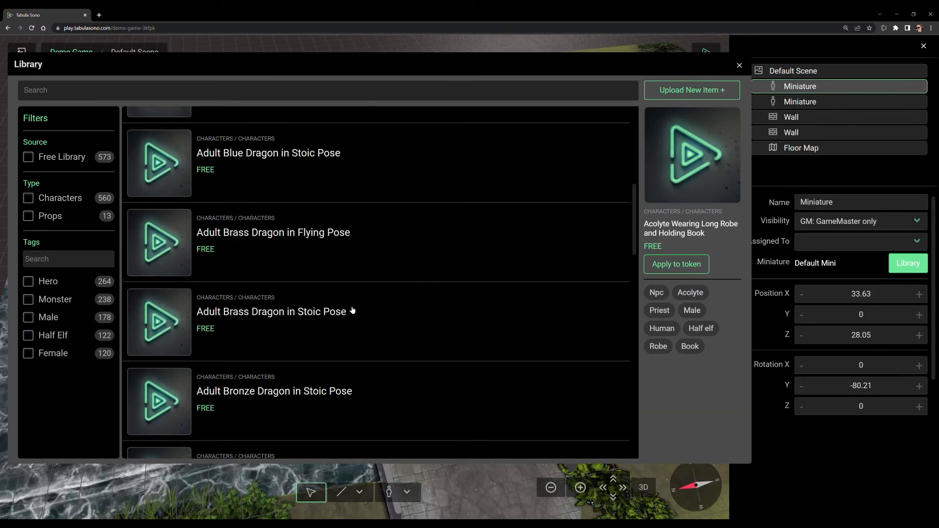
scroll(351, 309, "down", 8)
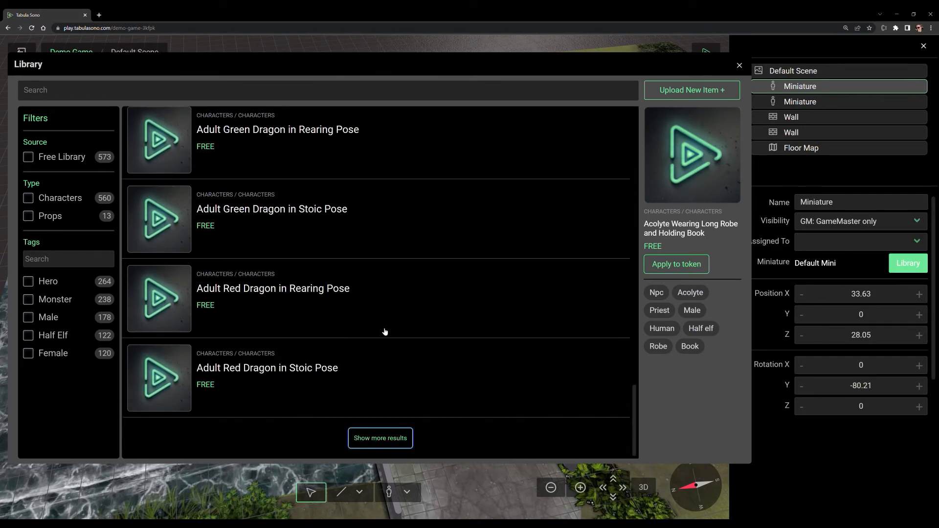
scroll(391, 330, "down", 7)
left_click(352, 254)
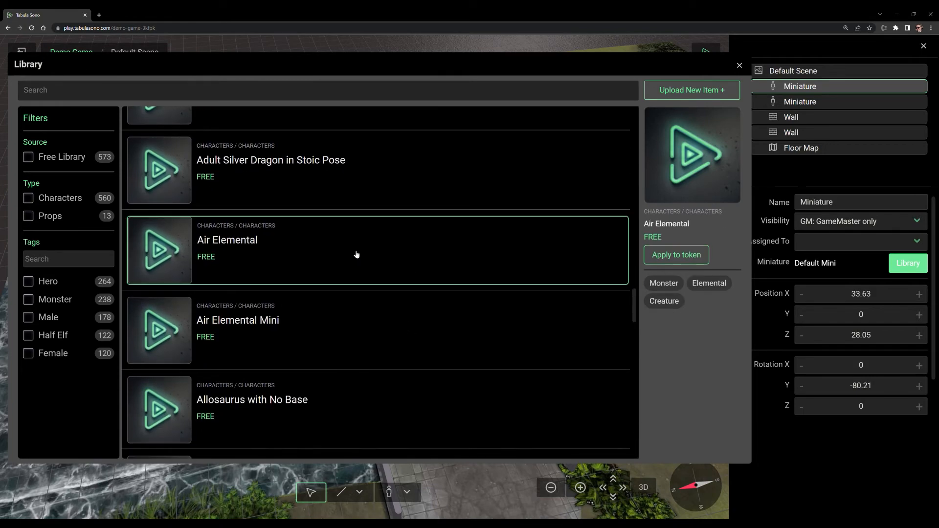
left_click(677, 254)
left_click(739, 66)
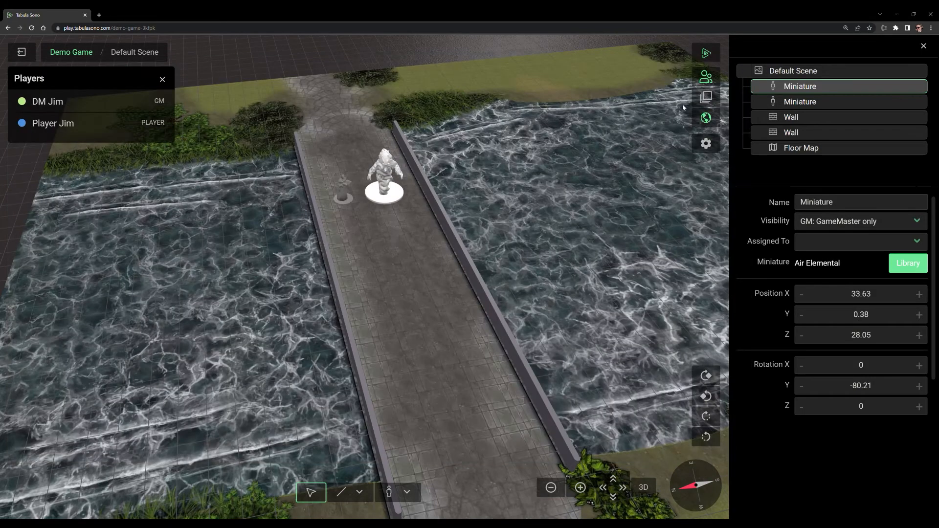
Step: Select both miniatures on the bridge, show them for players, and deselect them
left_click_drag(373, 262, 366, 319)
scroll(367, 313, "up", 5)
right_click(393, 228)
left_click_drag(271, 159, 426, 245)
right_click(394, 207)
left_click(434, 239)
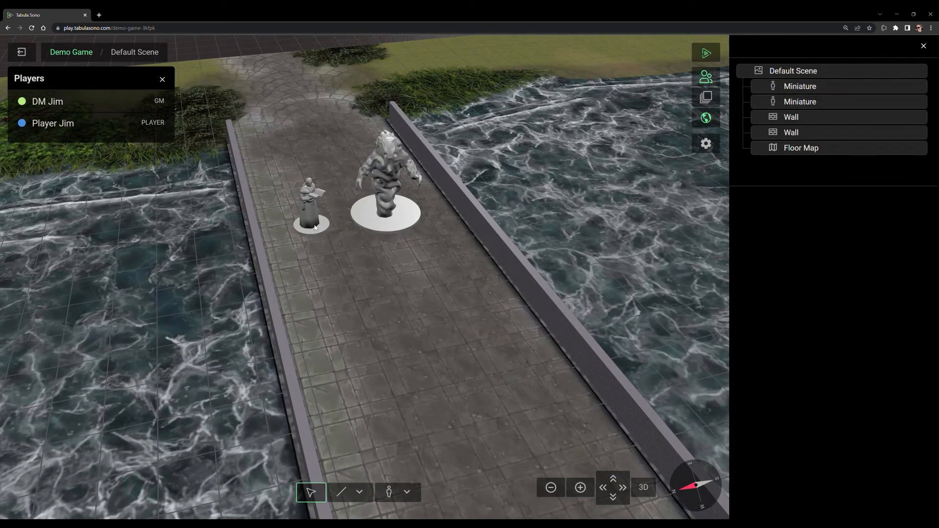
Step: Assign the acolyte miniature to the participant with the player role and deselect it
left_click(316, 229)
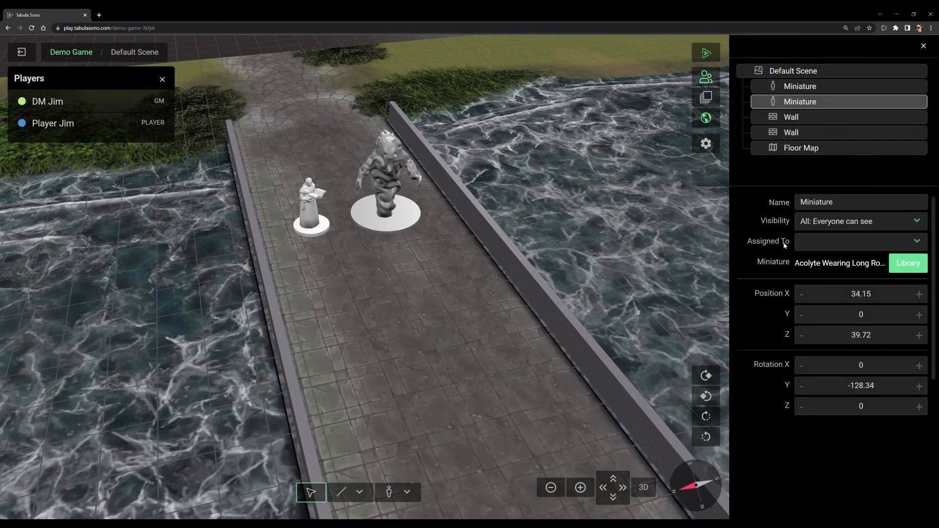
left_click(622, 274)
left_click_drag(449, 298, 467, 274)
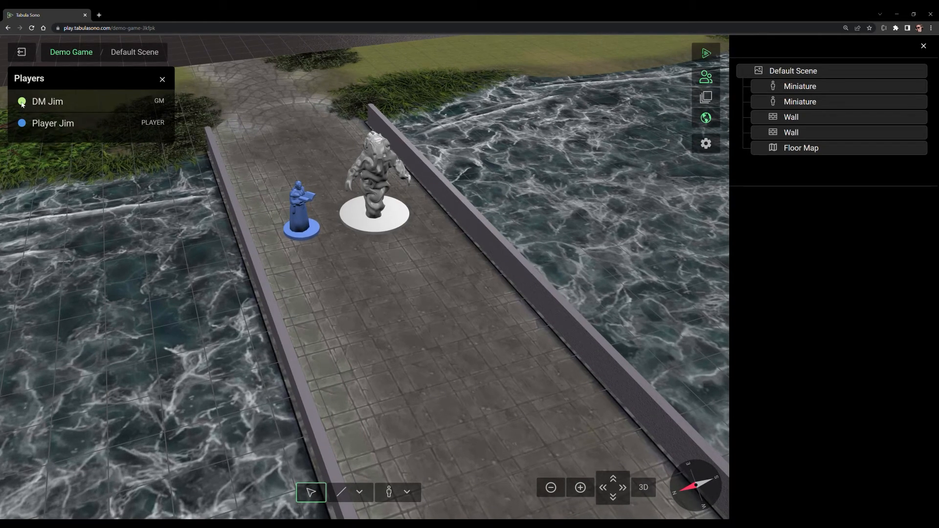
Step: Assign the Air Elemental to the game master and move it along the bridge to about X -2.26, Z 31.62
left_click(381, 206)
left_click(843, 243)
left_click(838, 258)
left_click(382, 326)
left_click_drag(374, 205, 472, 404)
left_click_drag(343, 319, 470, 302)
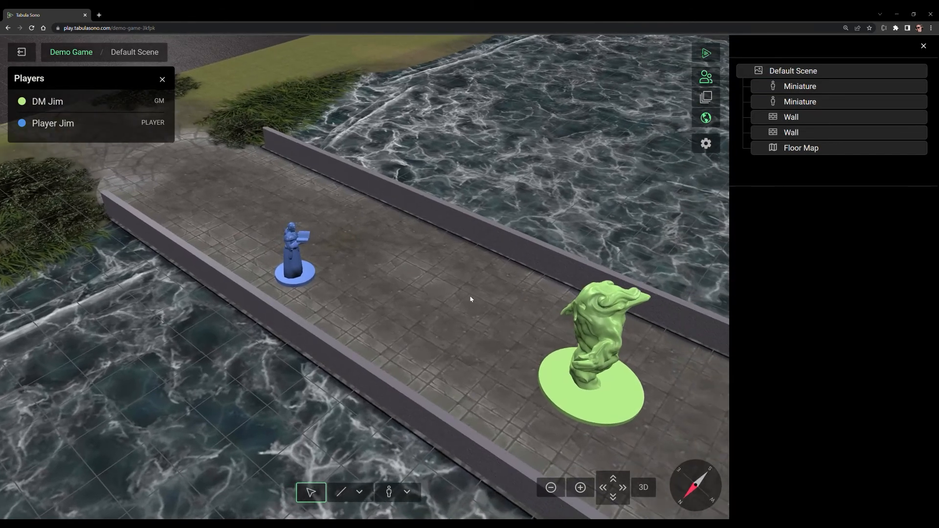
Step: Lay the Air Elemental on its side with Rotation X 90 and raise it to Position Y 1
left_click(602, 377)
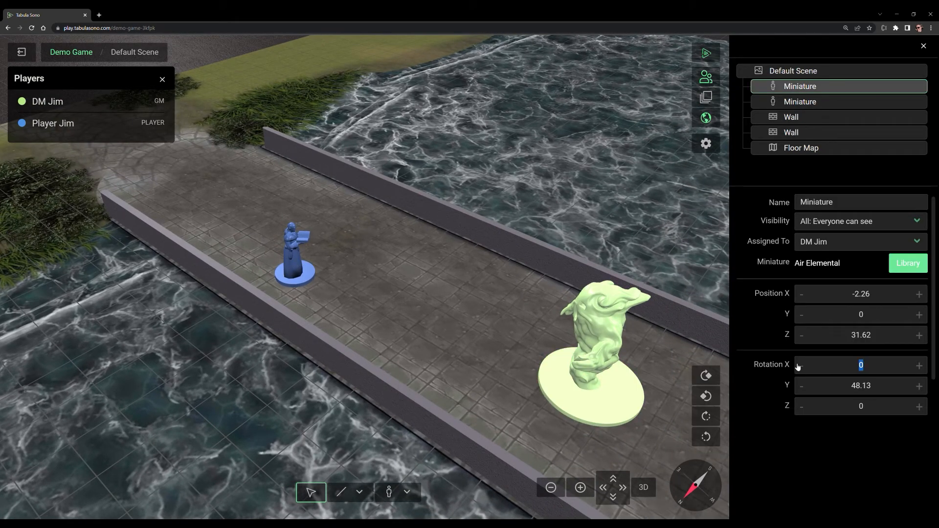
type("90")
left_click_drag(843, 319, 910, 315)
type("1")
mouse_move(440, 321)
left_mouse_down()
mouse_move(650, 265)
mouse_move(509, 229)
mouse_move(434, 281)
mouse_move(433, 325)
left_mouse_up()
left_click(418, 346)
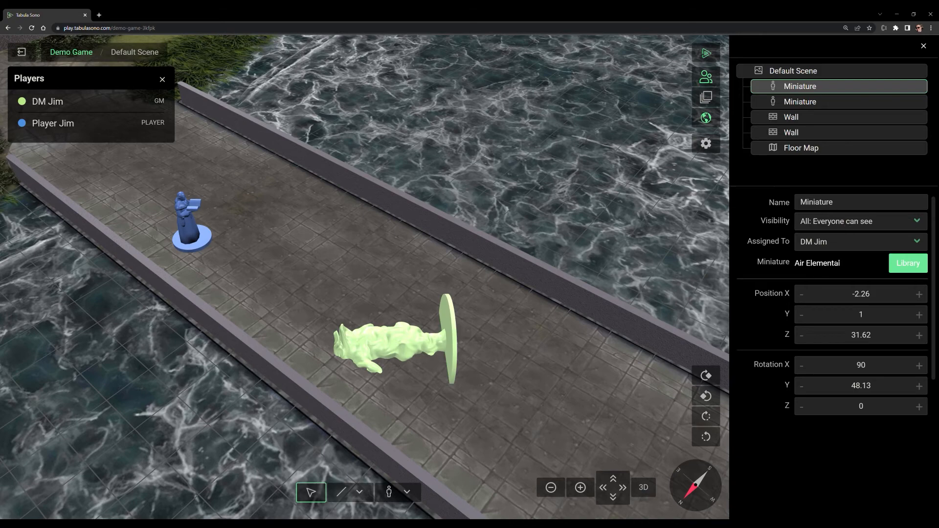
left_click_drag(508, 391, 805, 257)
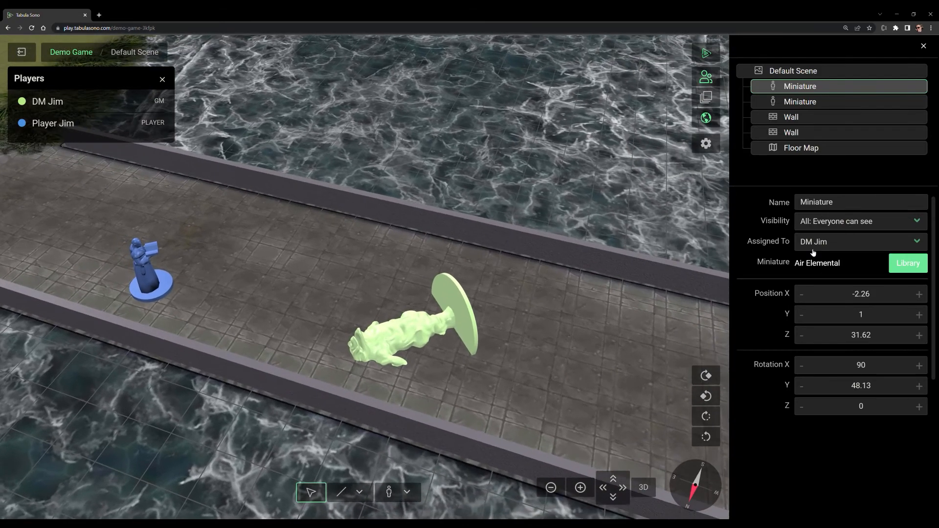
Step: Switch the Air Elemental's Rotation X to 0 and back to 90, and its Position Y to 0 and back to 1
right_click(412, 330)
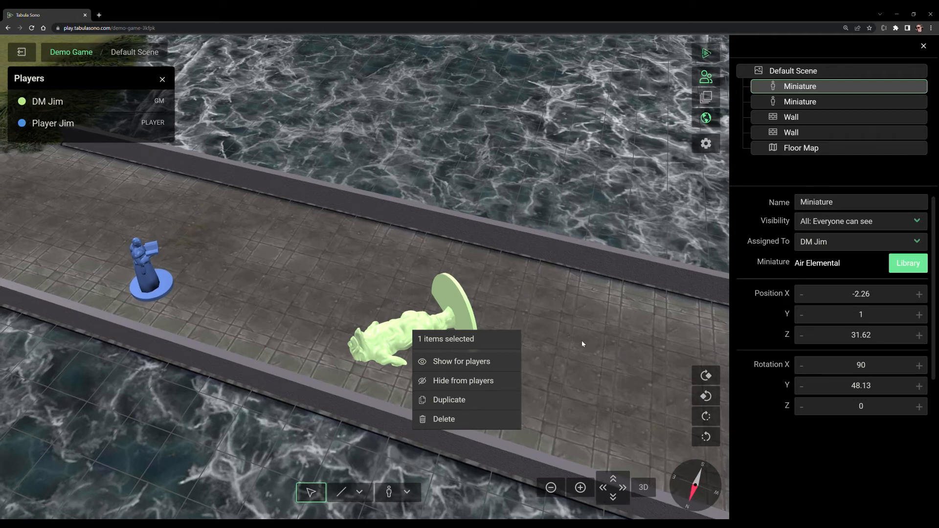
left_click_drag(856, 368, 881, 367)
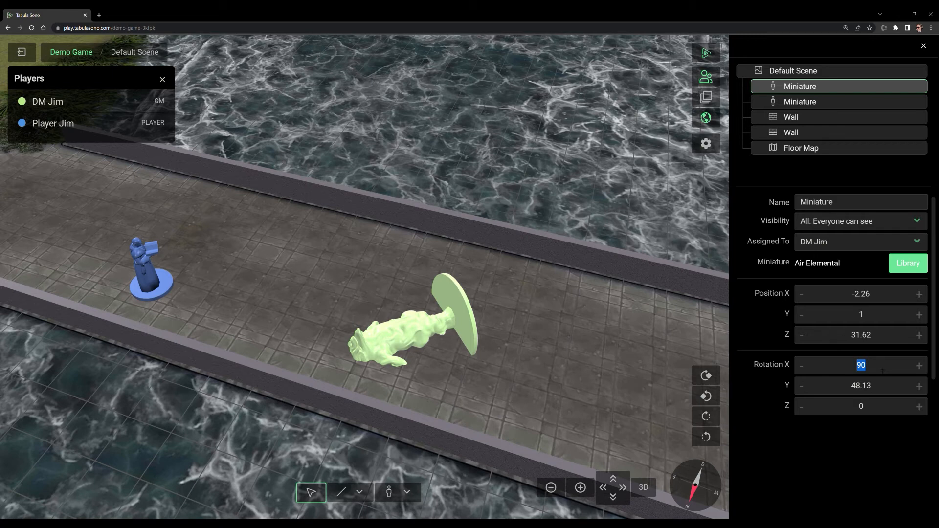
type("0")
left_click_drag(883, 371, 823, 369)
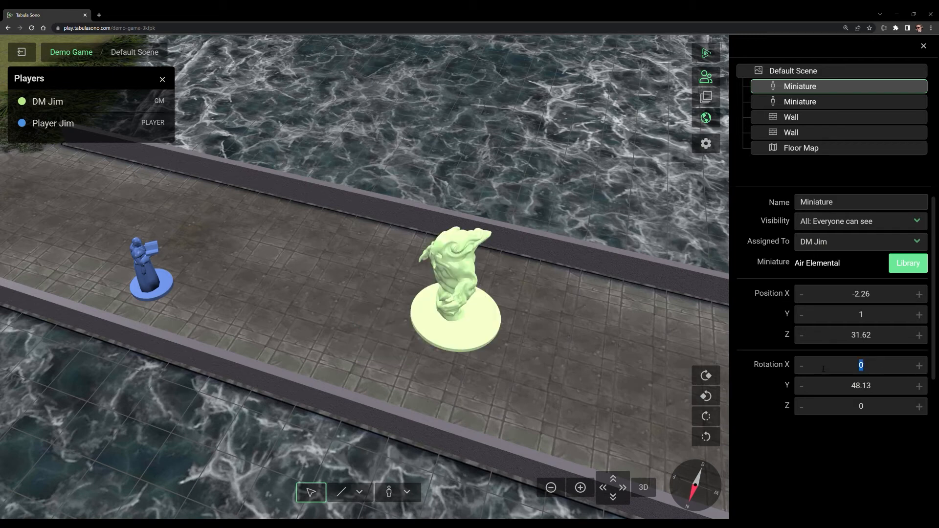
type("90")
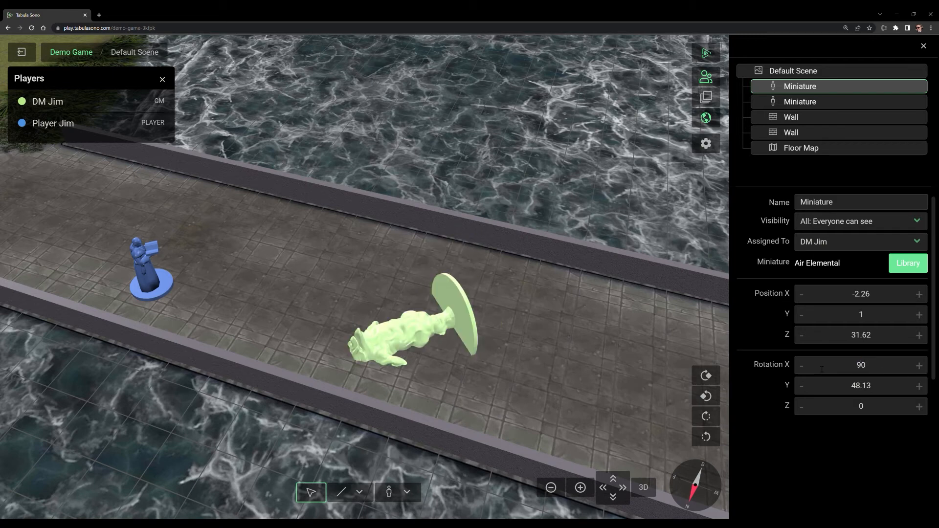
left_click(803, 317)
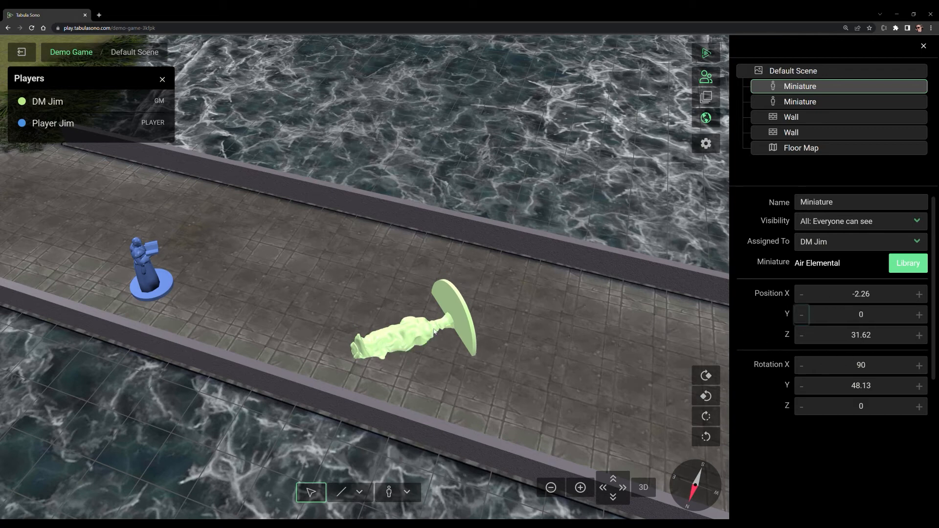
left_click(920, 315)
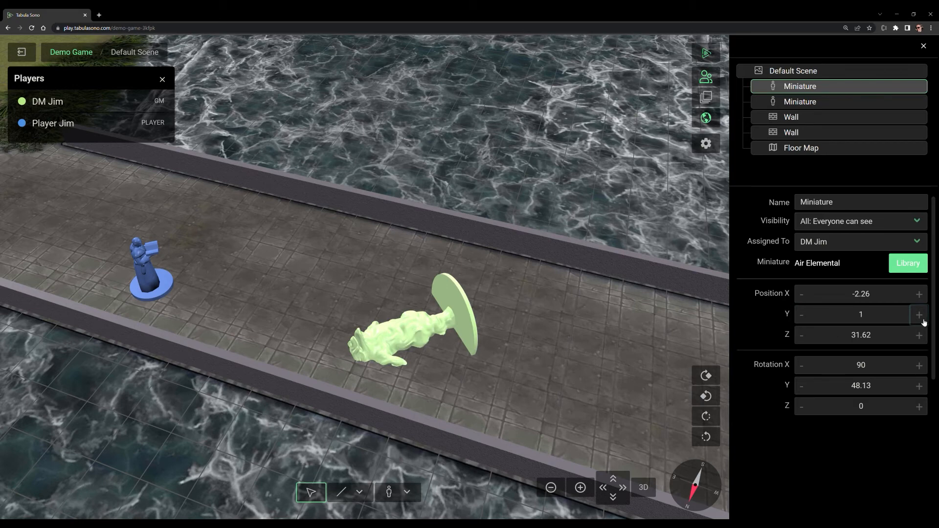
Step: Round the Air Elemental's position to X -2 and Z 31
left_click_drag(870, 294, 859, 298)
key("BackSpace")
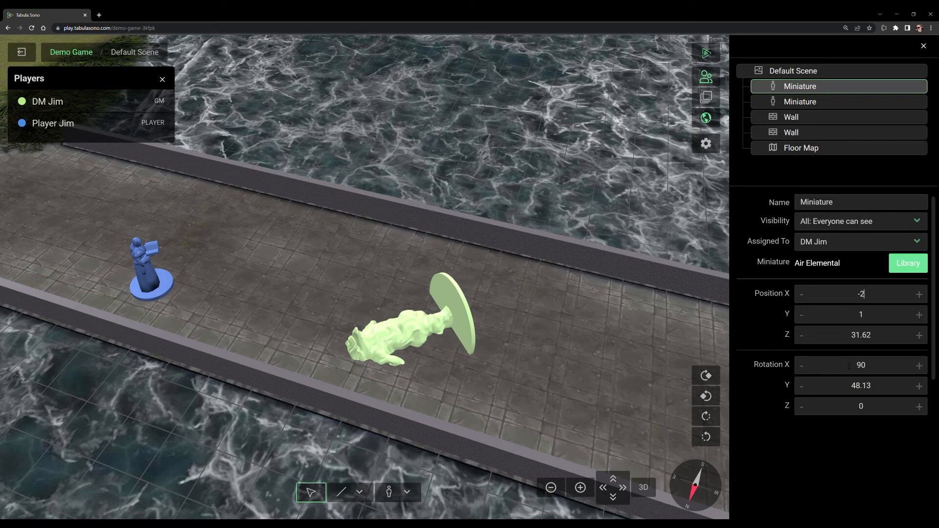
left_click_drag(872, 336, 863, 336)
key("BackSpace")
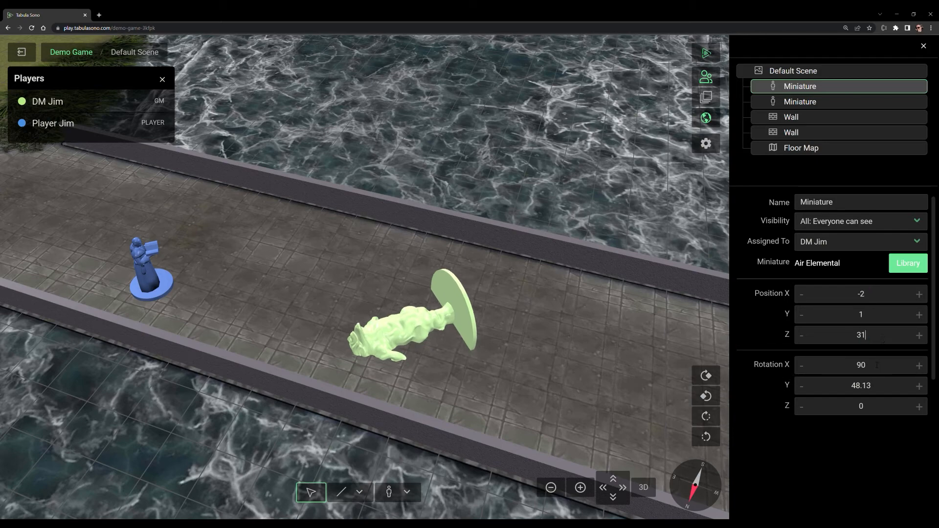
left_click_drag(647, 356, 571, 356)
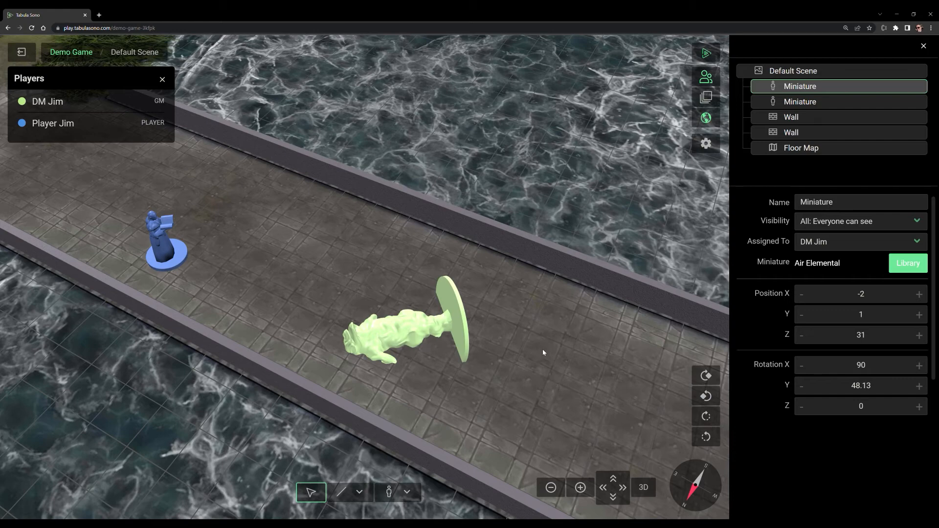
Step: Draw a rectangular room on the empty grid away from the bridge, with one wall at about X -82.5, Z -235
left_click_drag(556, 355, 290, 415)
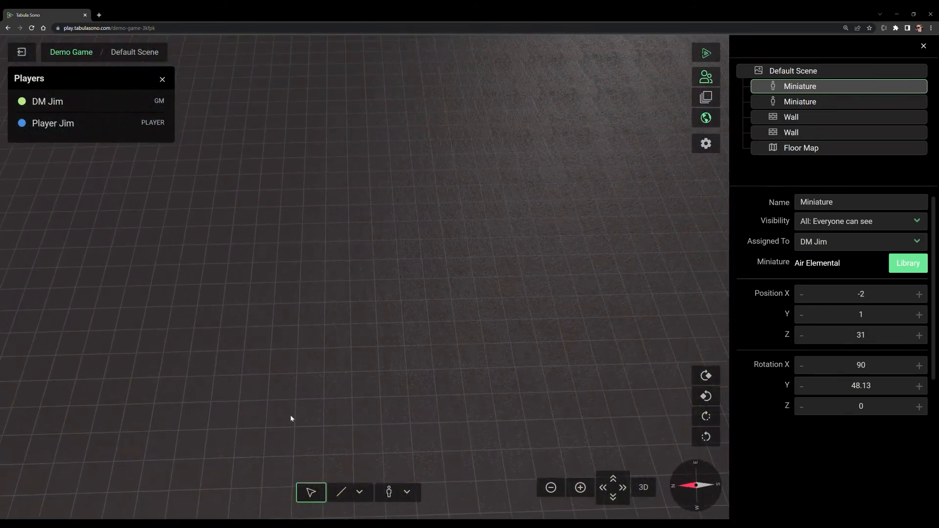
left_click(361, 493)
left_click(371, 468)
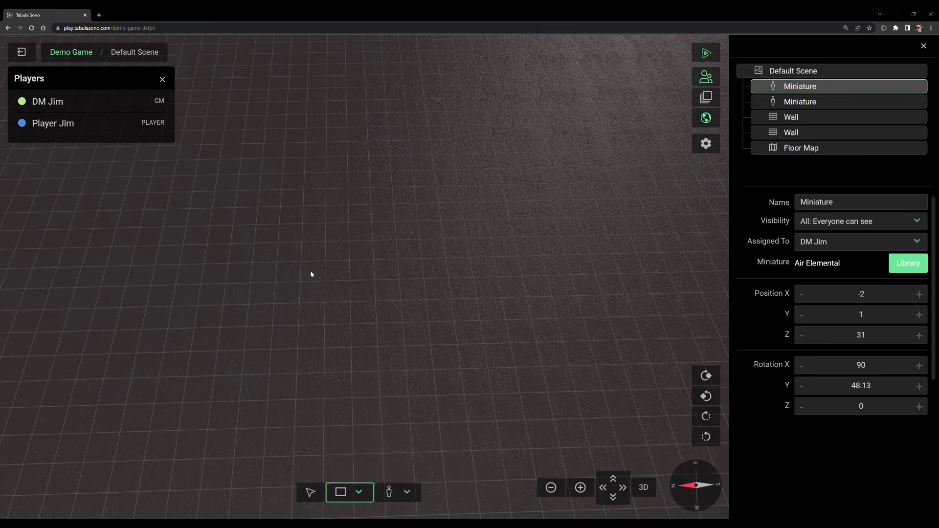
left_click(310, 492)
left_click(314, 455)
left_click(343, 492)
left_click_drag(281, 208, 377, 302)
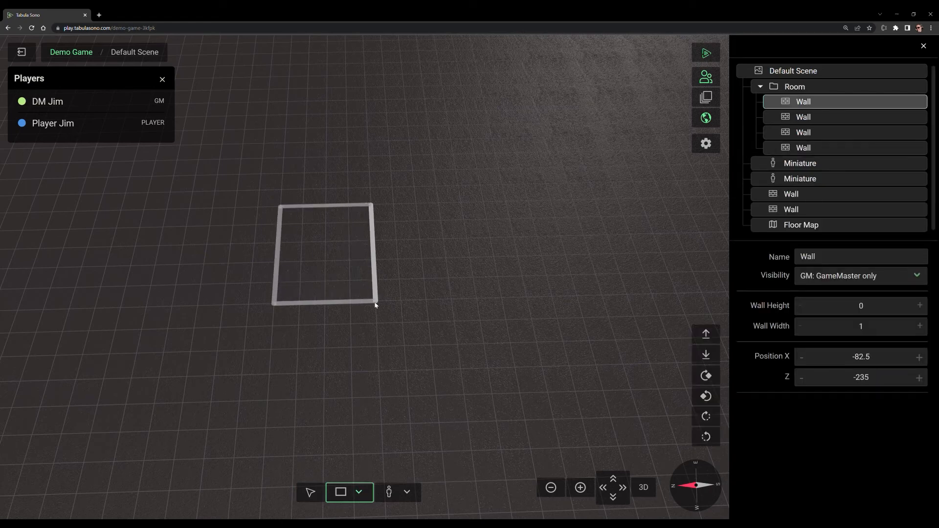
left_click_drag(377, 368, 396, 387)
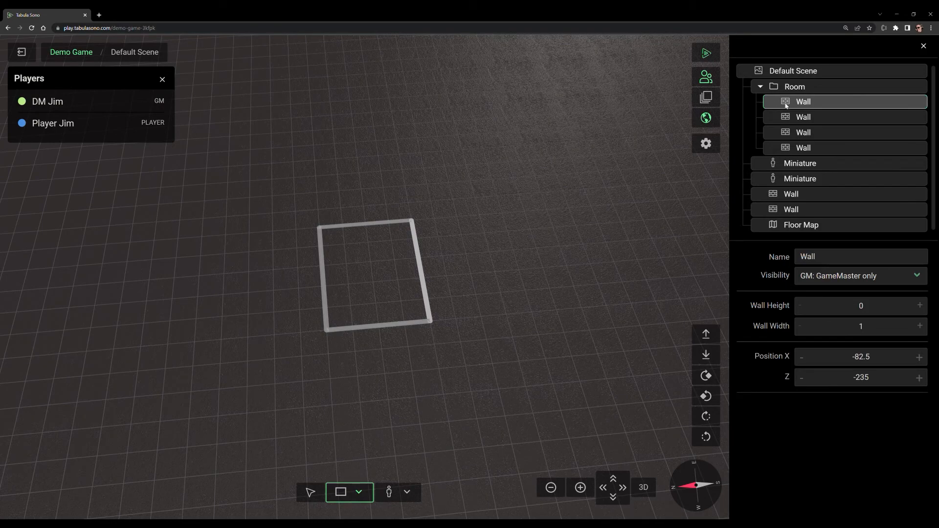
Step: Add three default miniatures inside the new room, one of them at about X -87.61, Z -223.03
left_click(394, 492)
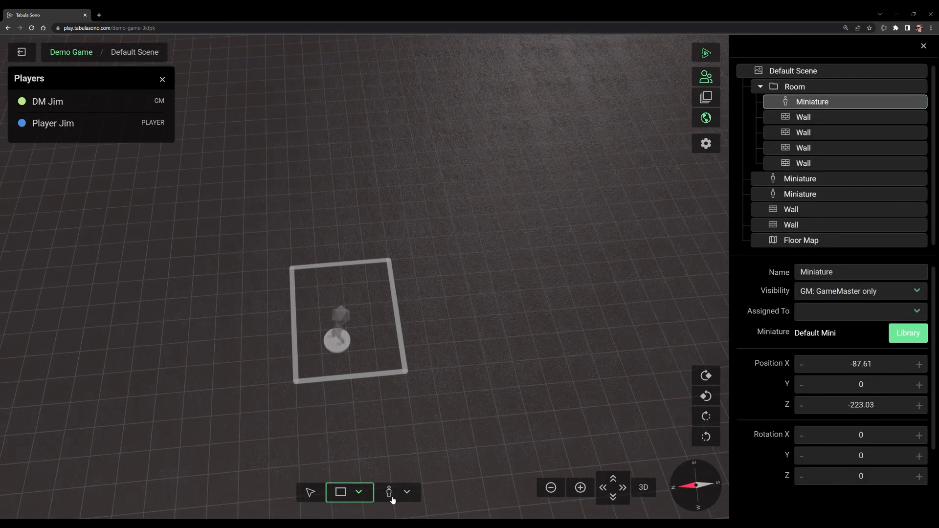
left_click(392, 497)
left_click(392, 496)
Step: Select the room's four walls together with its three miniatures and raise the walls
left_click(311, 493)
double_click(339, 343)
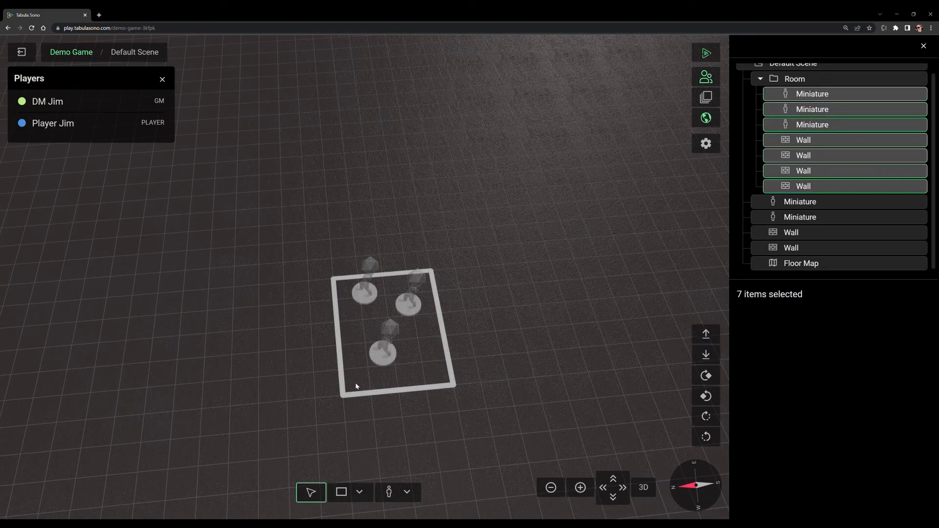
left_click_drag(519, 411, 524, 364)
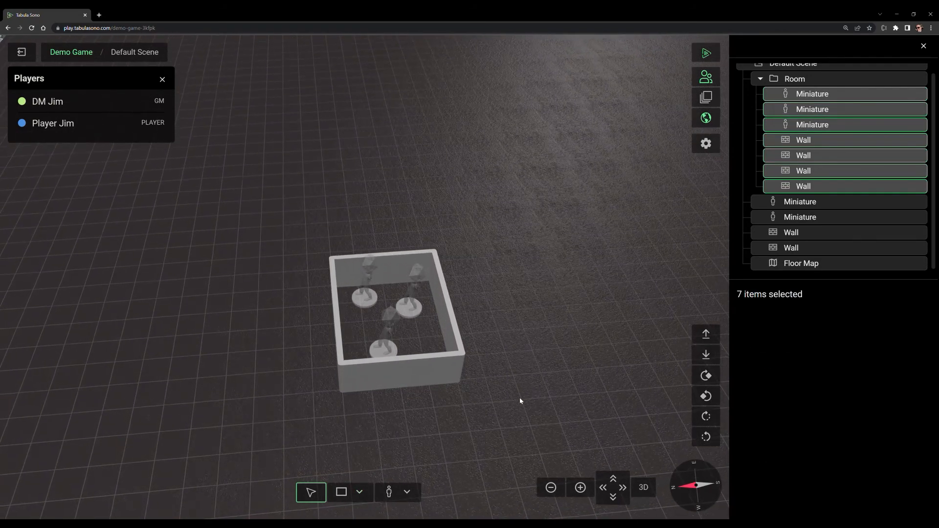
Step: Rotate the selected room and its miniatures as one group, turn it back, and deselect it
key("r")
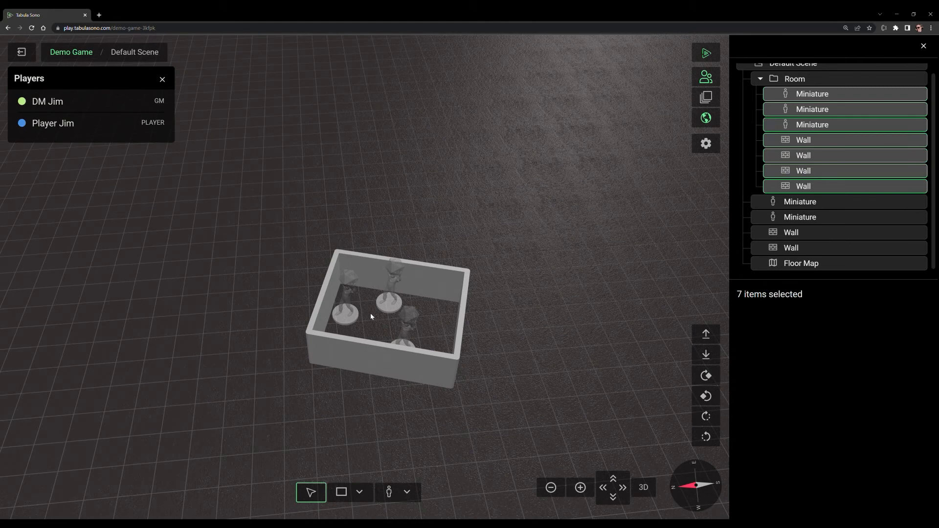
key("r")
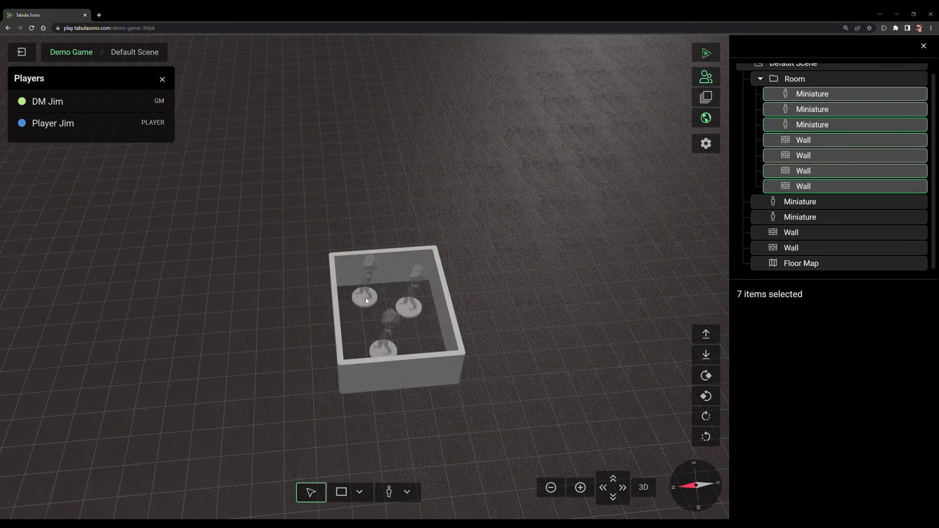
left_click(359, 330)
Step: Move and rotate two room miniatures: one outside the room, the other to about X -72.7, Z -232.15 with Y rotation about -56
left_click_drag(374, 300, 324, 298)
key("r")
left_click_drag(415, 305, 426, 286)
key("r")
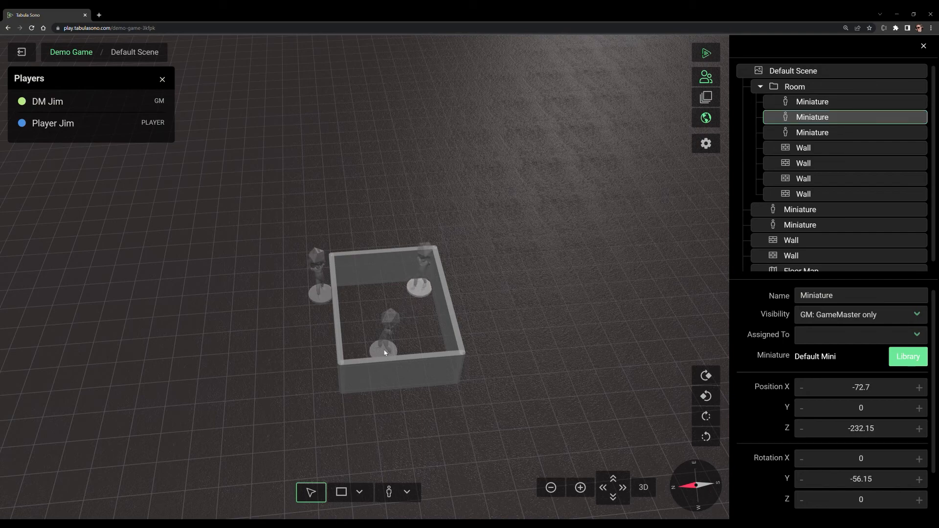
Step: Move the selected miniature away from the room's front wall, farther into the room, and deselect it
left_click_drag(385, 353, 376, 313)
key("r")
left_click(438, 370)
right_click(437, 371)
left_click(459, 369)
left_click(489, 349)
Step: Examine the room from straight above at different zoom levels, switch the scene to 2D view and orient it north
left_click_drag(501, 240, 406, 394)
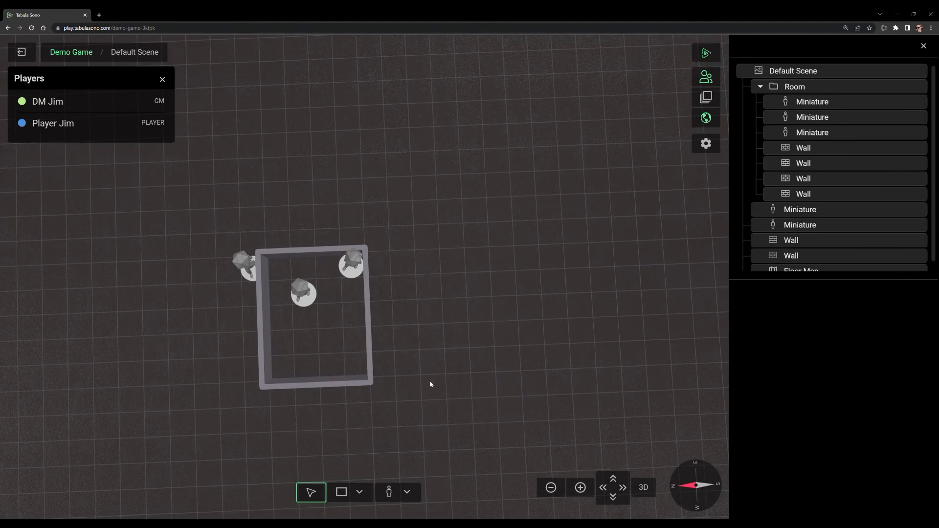
key("d")
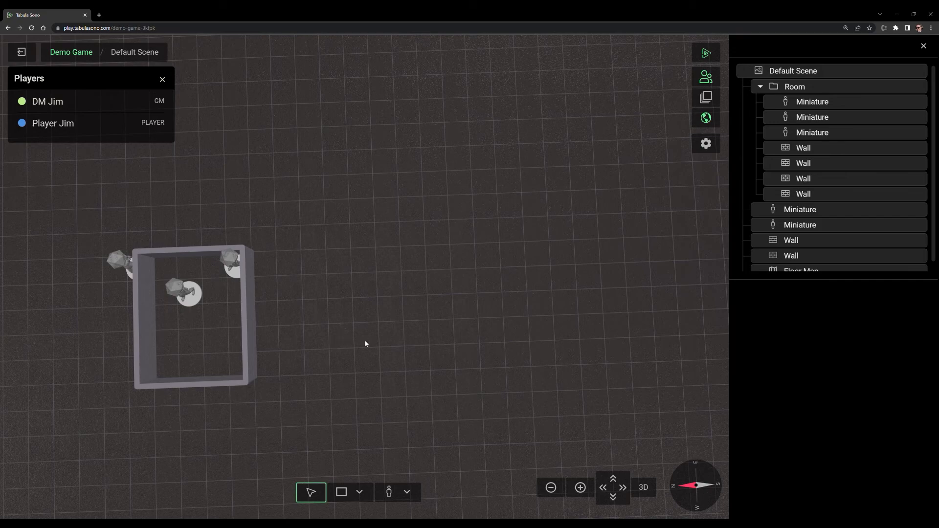
scroll(412, 313, "down", 3)
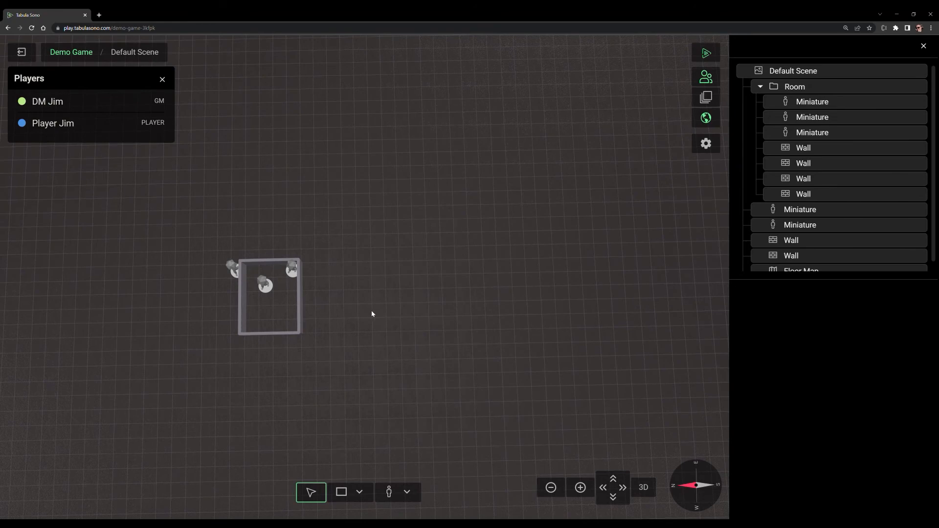
scroll(371, 310, "up", 3)
scroll(398, 328, "up", 3)
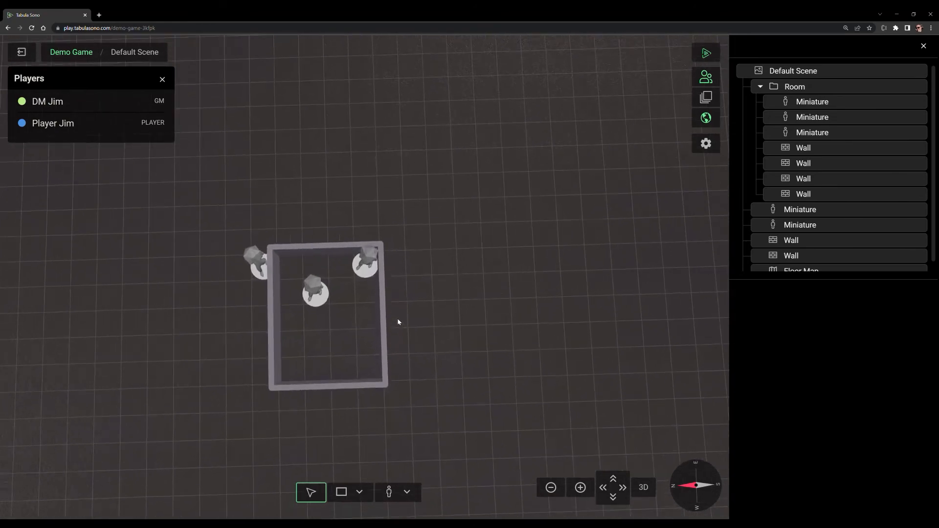
left_click(644, 488)
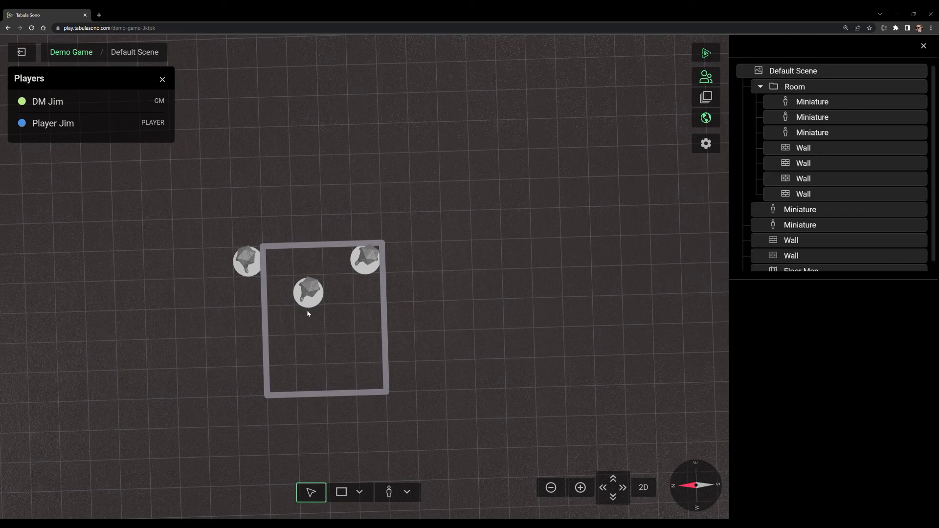
left_click_drag(460, 368, 370, 379)
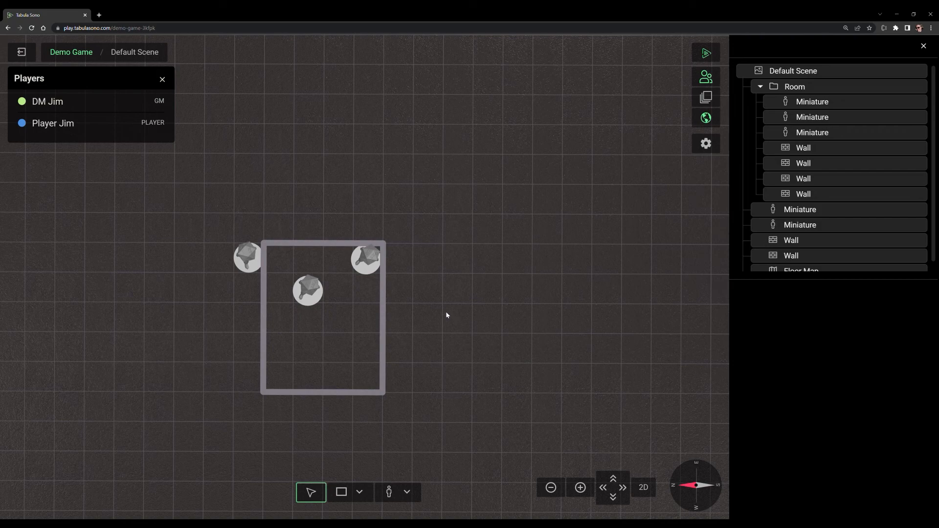
left_click(695, 497)
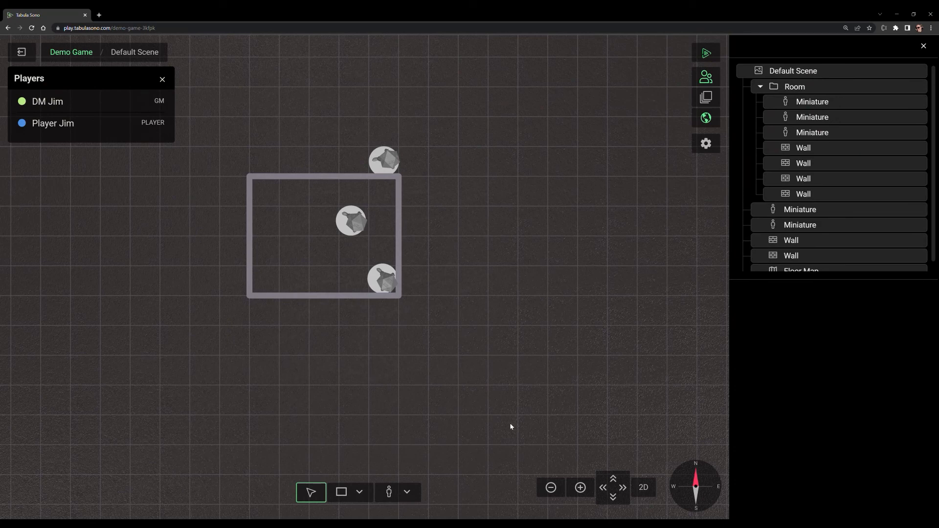
Step: Return the scene to 3D view and view the room from several tilted and rotated angles
left_click(643, 487)
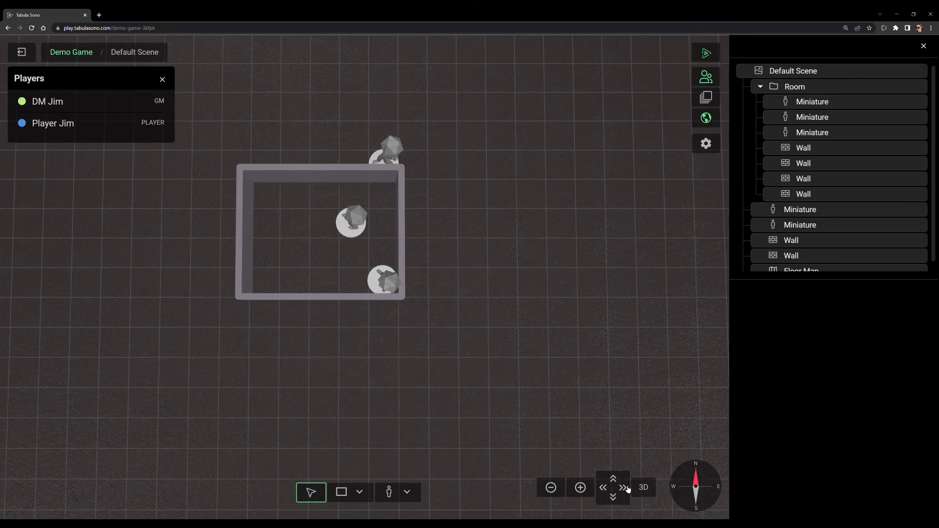
left_click_drag(491, 287, 565, 263)
left_click(695, 488)
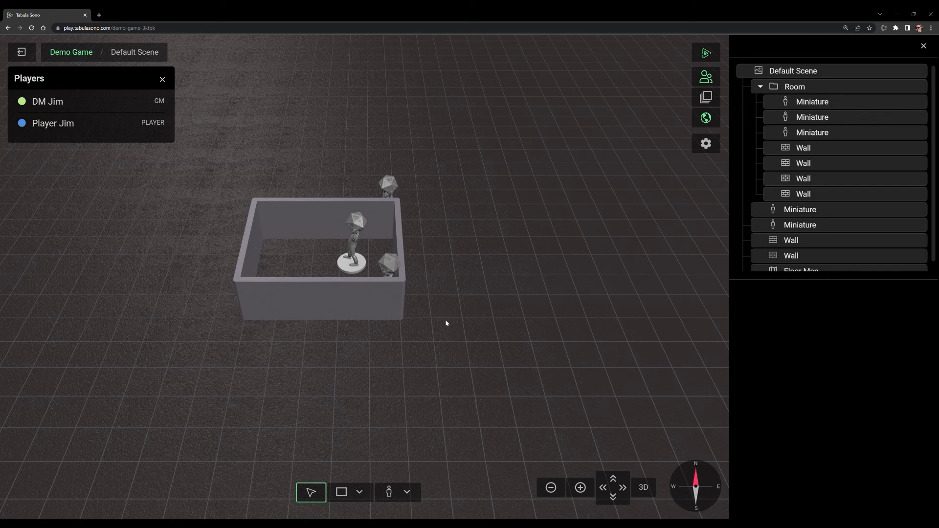
left_click_drag(454, 289, 468, 350)
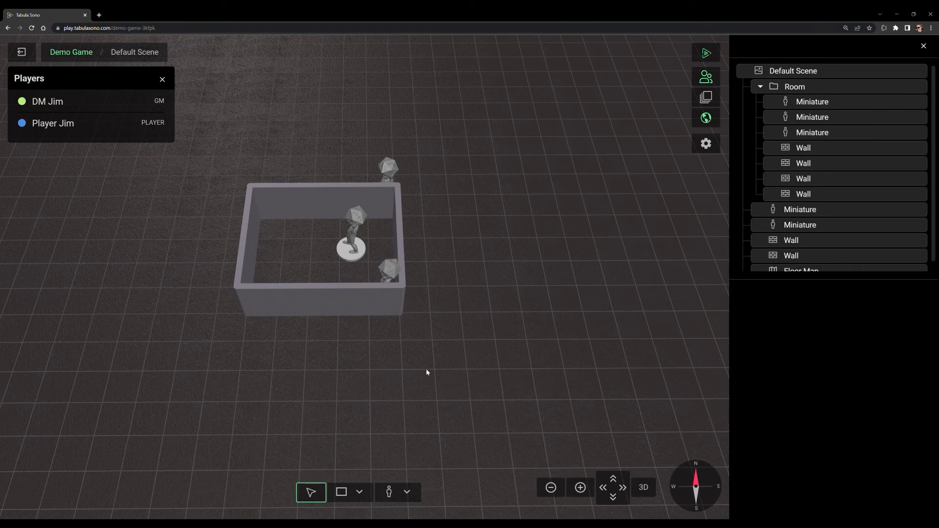
left_click_drag(477, 262, 484, 364)
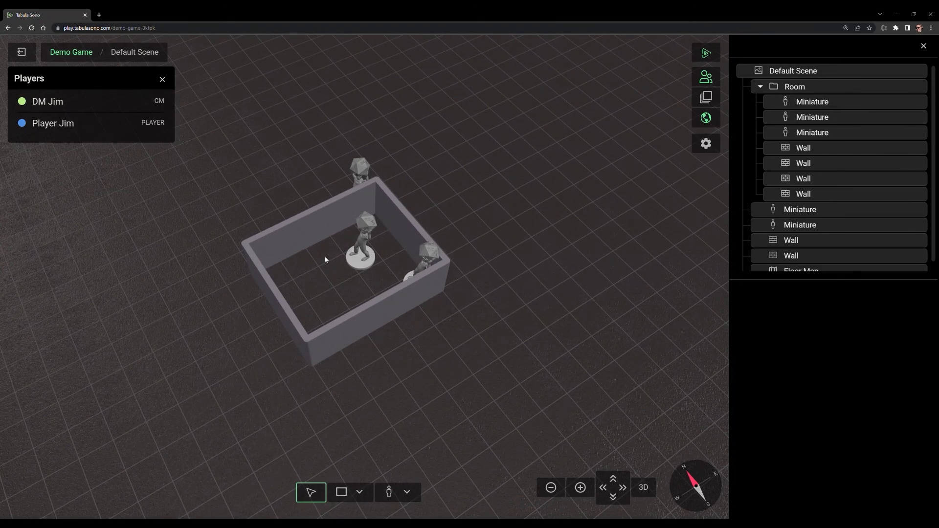
Step: Mark a spot on the floor inside the room and orbit the view around it
left_click(339, 278)
left_click(313, 291)
left_click_drag(418, 371, 388, 345)
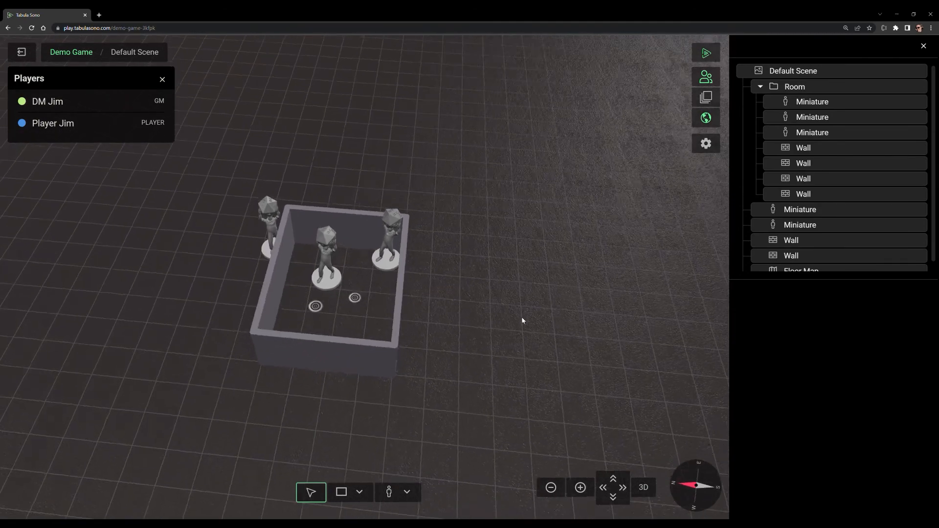
Step: Move the miniature standing outside the room farther from its wall, to about X -67.38, Z -197.31
left_click_drag(522, 317, 459, 331)
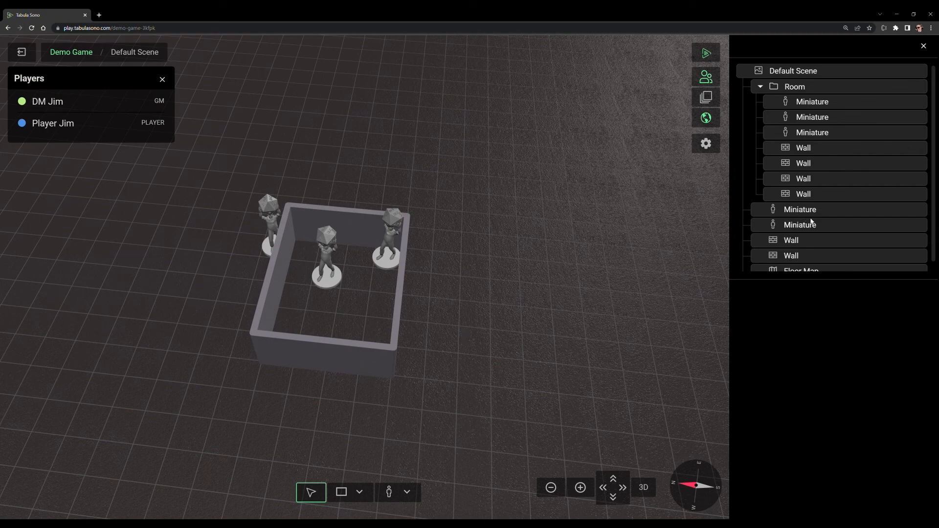
left_click_drag(461, 276, 445, 391)
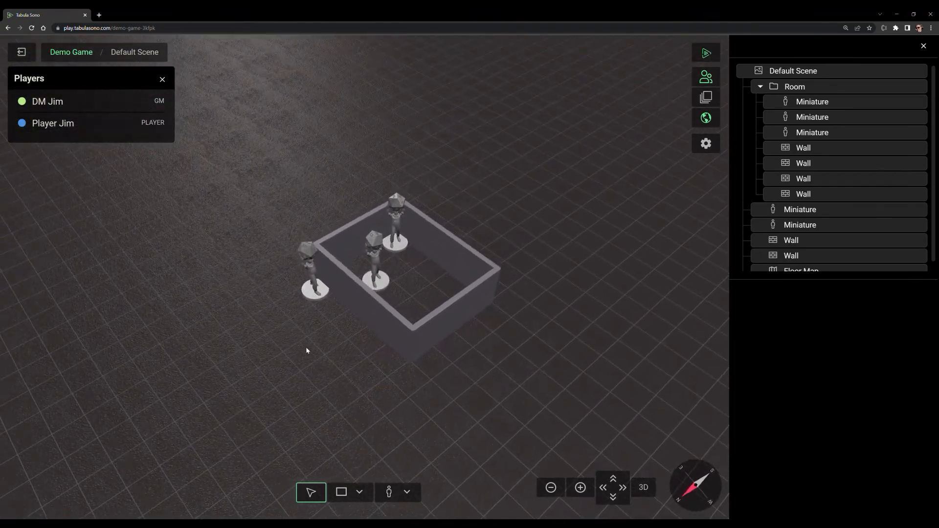
left_click_drag(318, 299, 240, 318)
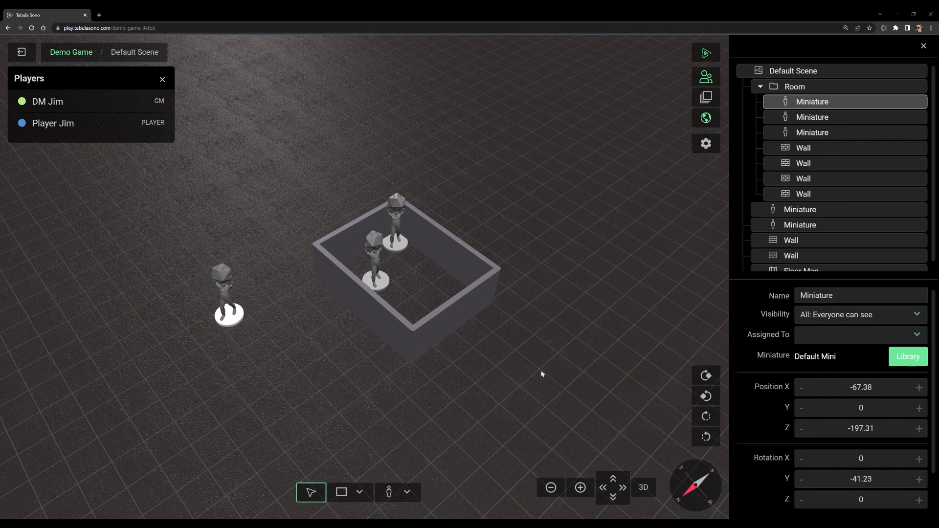